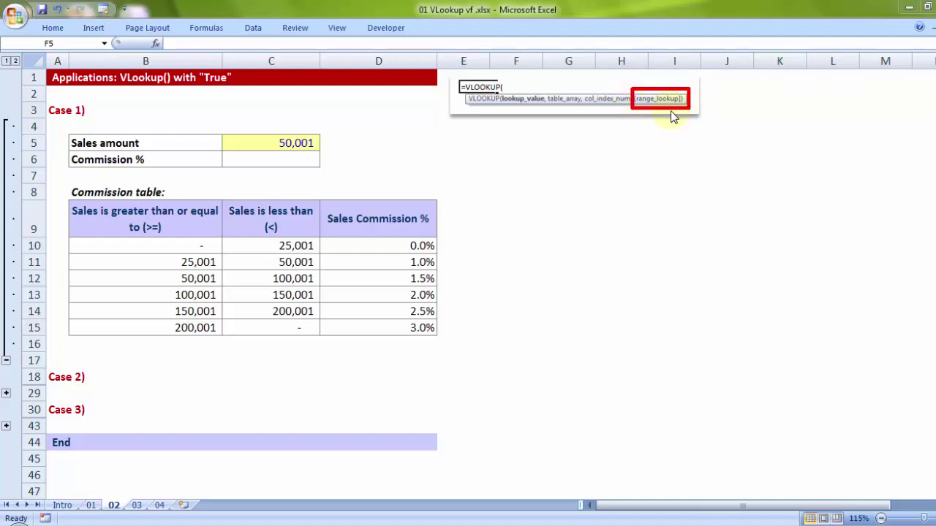
Step: Walk through the commission table slabs, from the 0% first slab to the top 3% rate
left_click(274, 162)
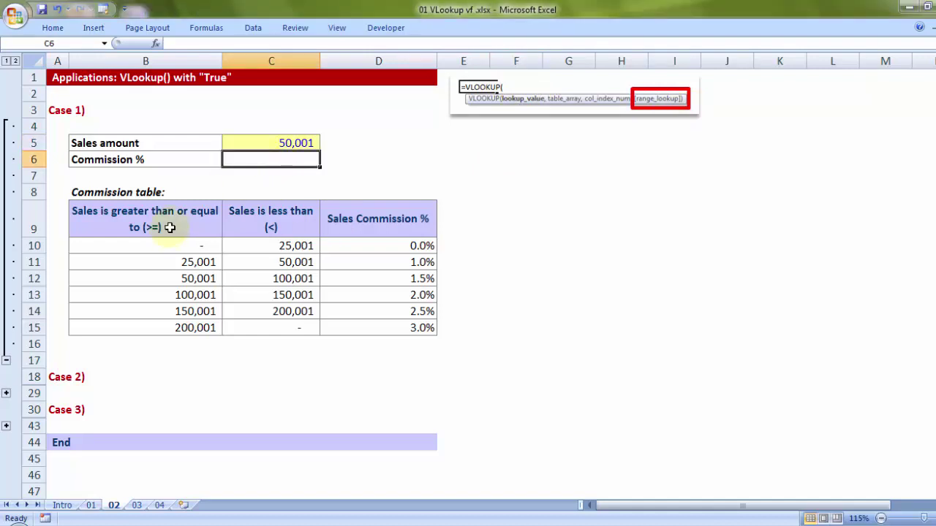
left_click_drag(168, 218, 374, 327)
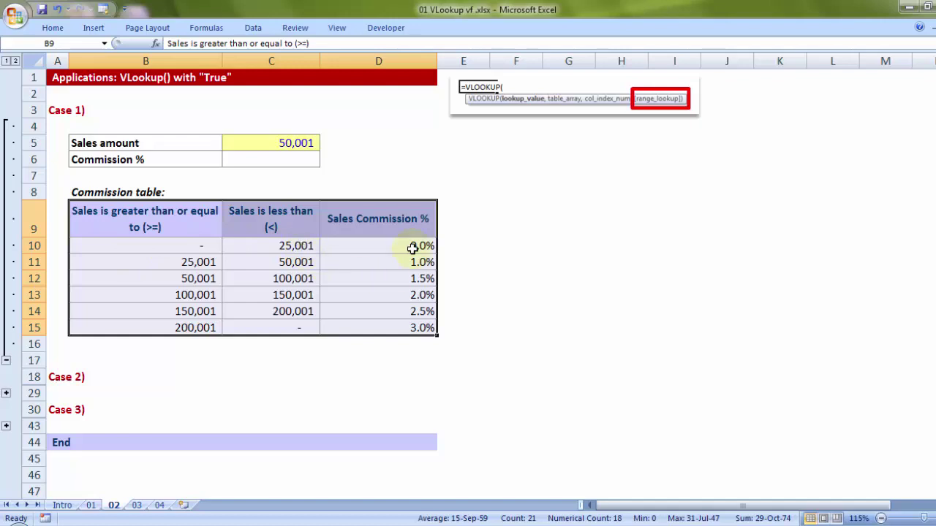
left_click(251, 250)
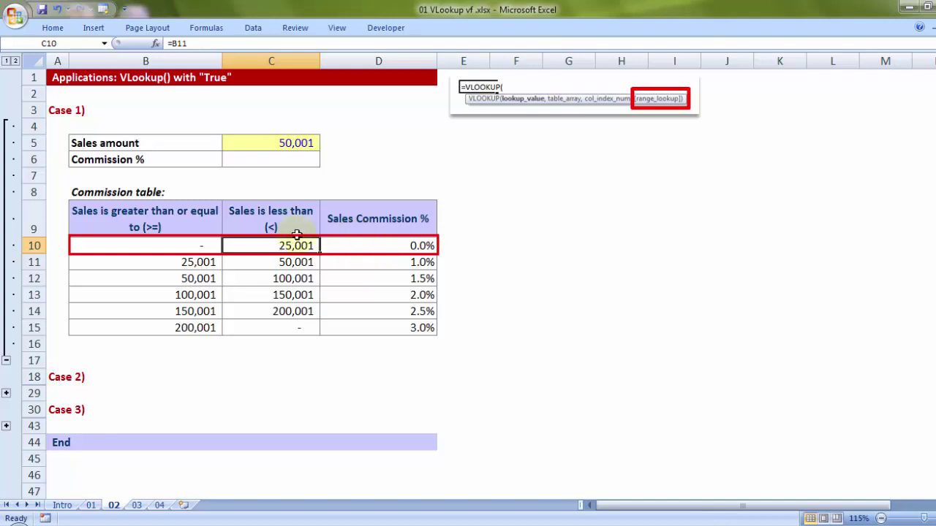
left_click(379, 246)
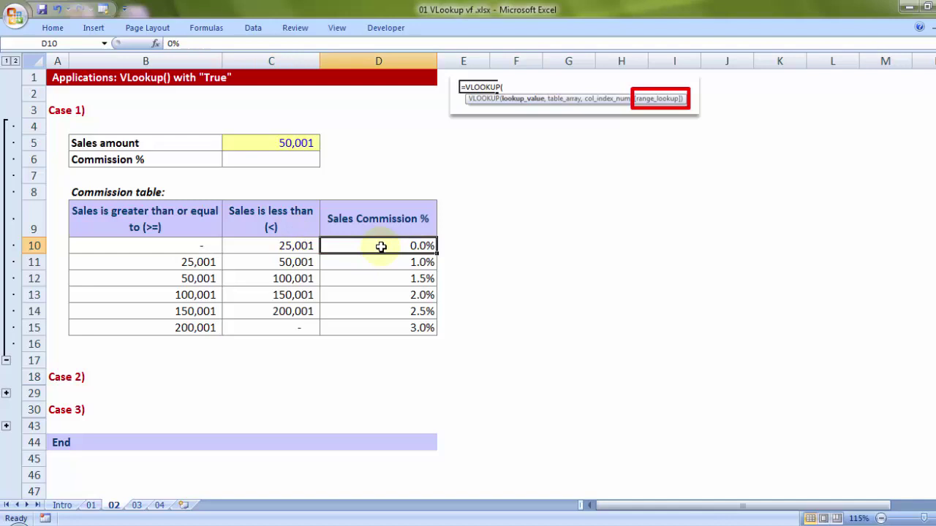
left_click(188, 264)
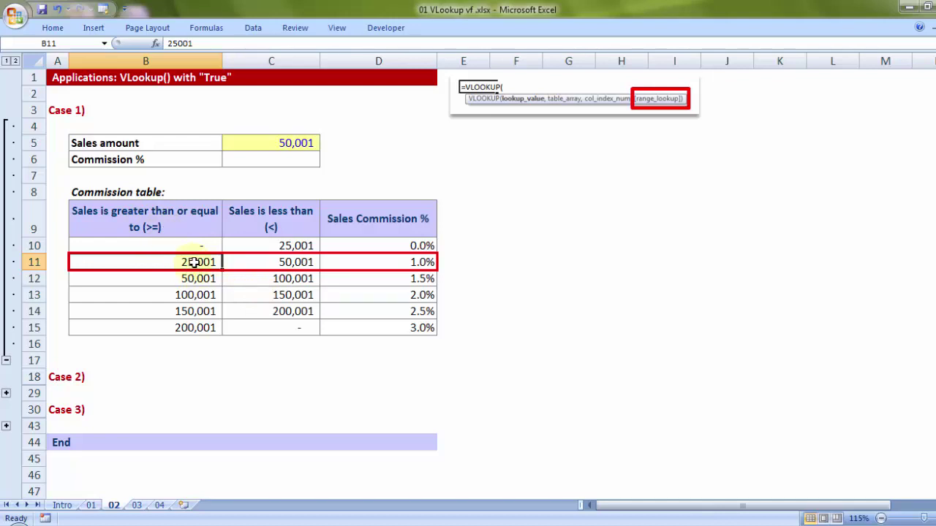
left_click(299, 266)
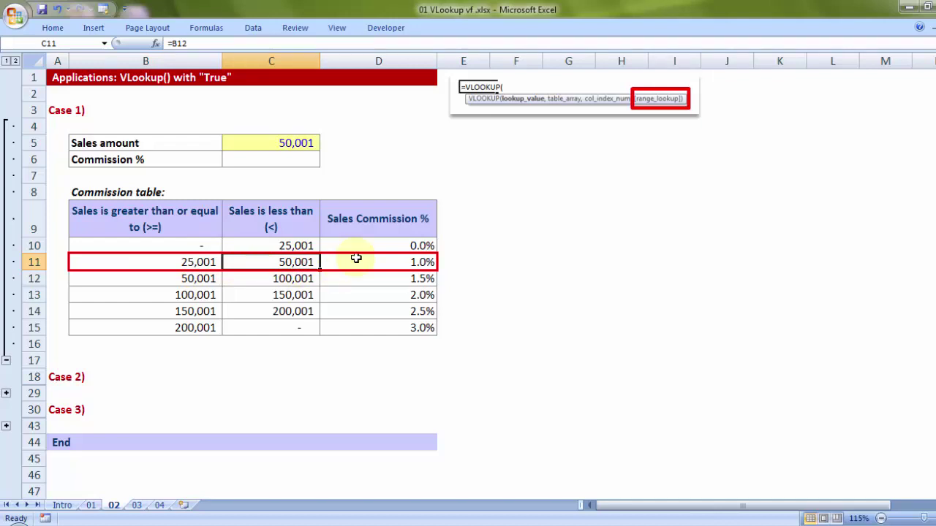
left_click(413, 261)
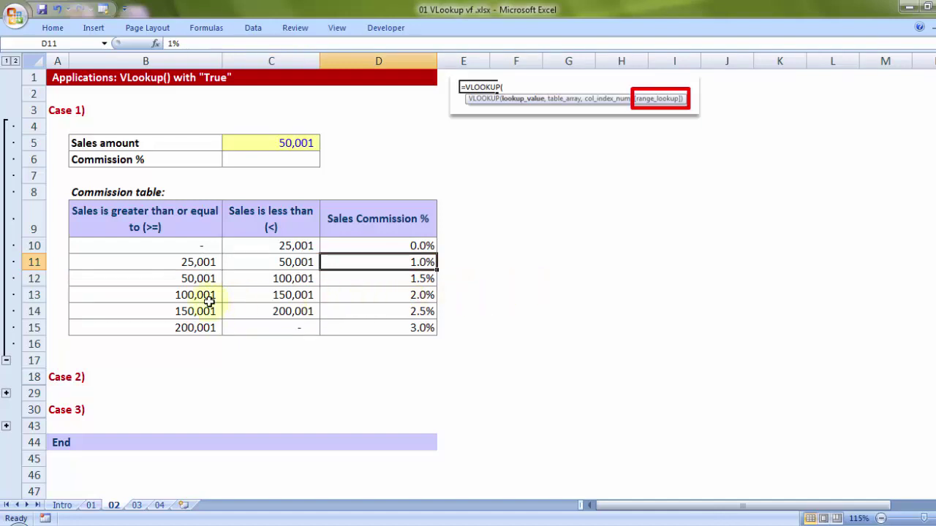
left_click_drag(192, 280, 251, 280)
left_click_drag(188, 295, 291, 311)
left_click_drag(188, 327, 275, 327)
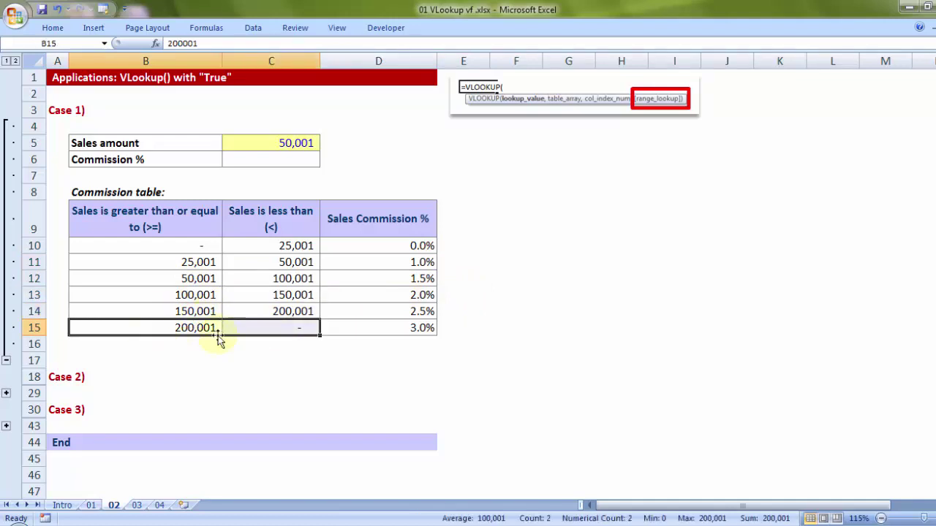
left_click(421, 330)
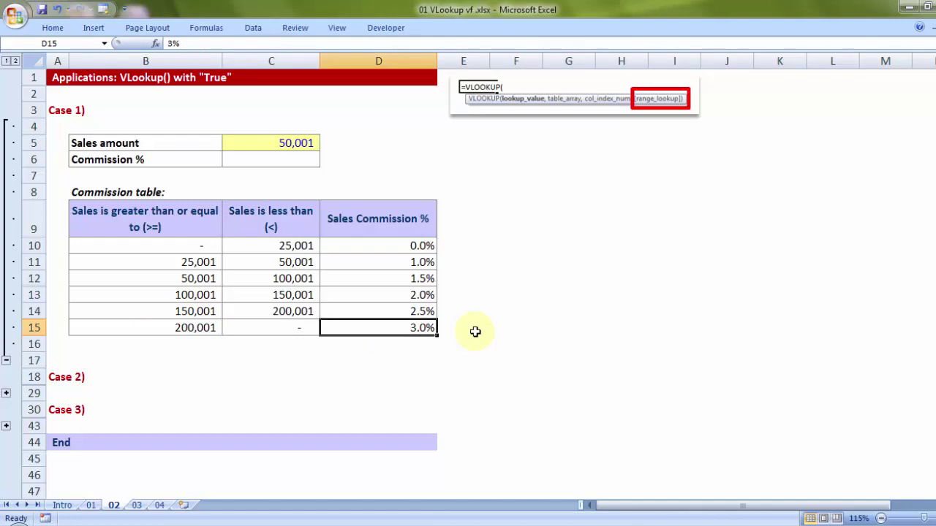
Step: Highlight the 50,001 sales amount, the Commission % cell and the commission table rows
left_click(268, 144)
key("ctrl+c")
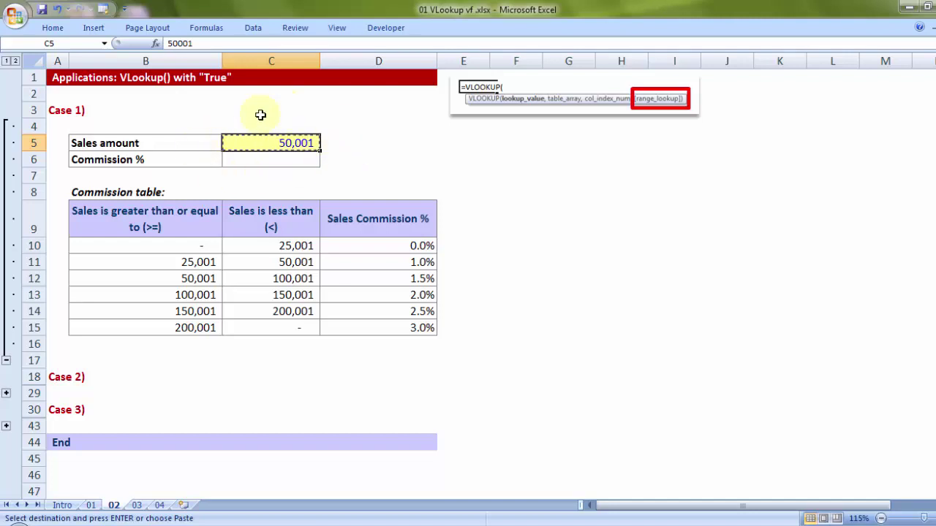
left_click(303, 161)
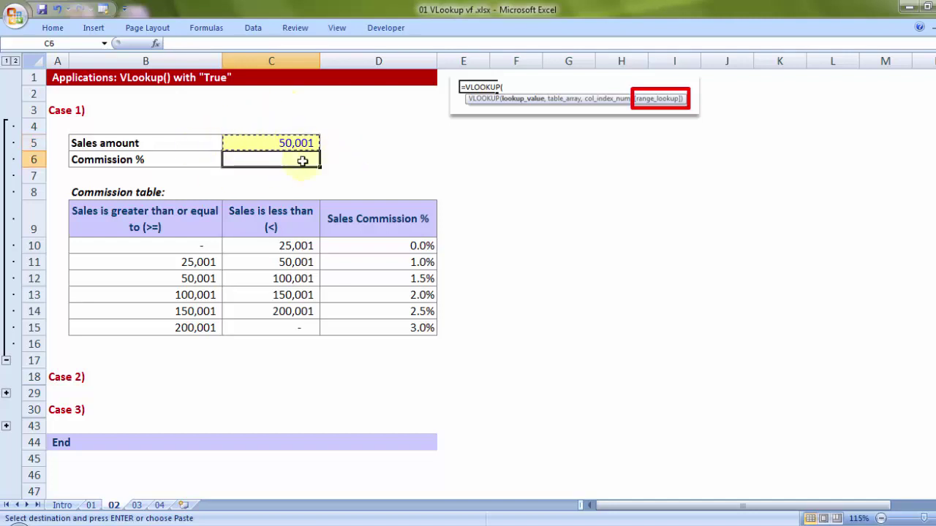
key("ctrl+c")
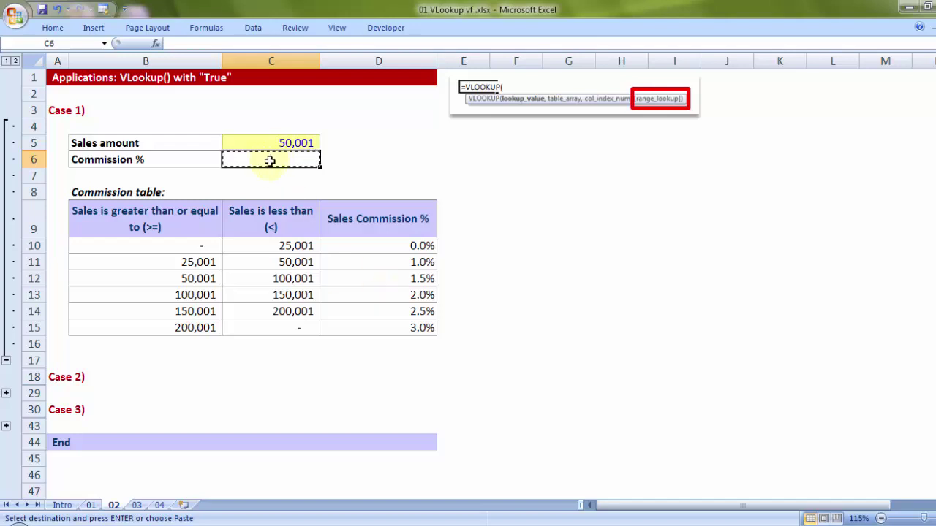
left_click(251, 144)
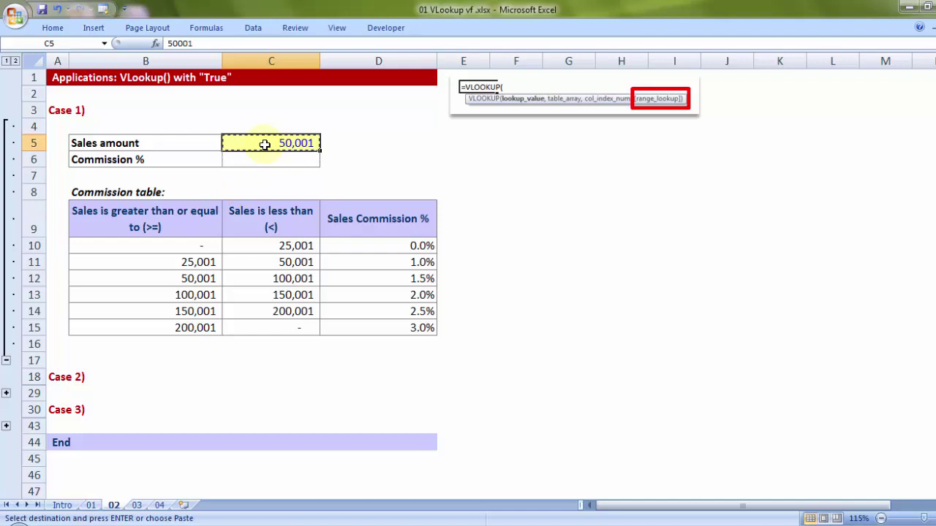
key("ctrl+c")
left_click_drag(169, 226, 334, 324)
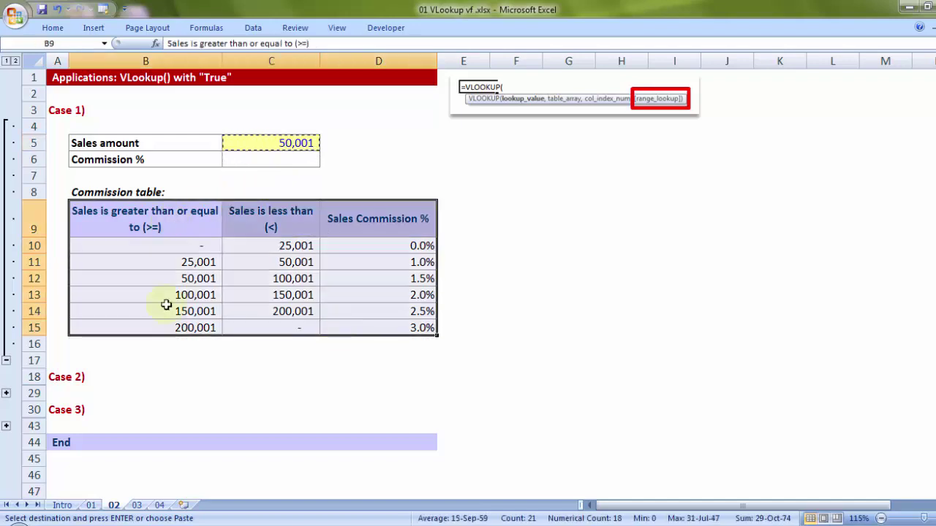
Step: Start a VLOOKUP in C6 with lookup value C5 and absolute table range $B$9:$D$15
left_click(256, 158)
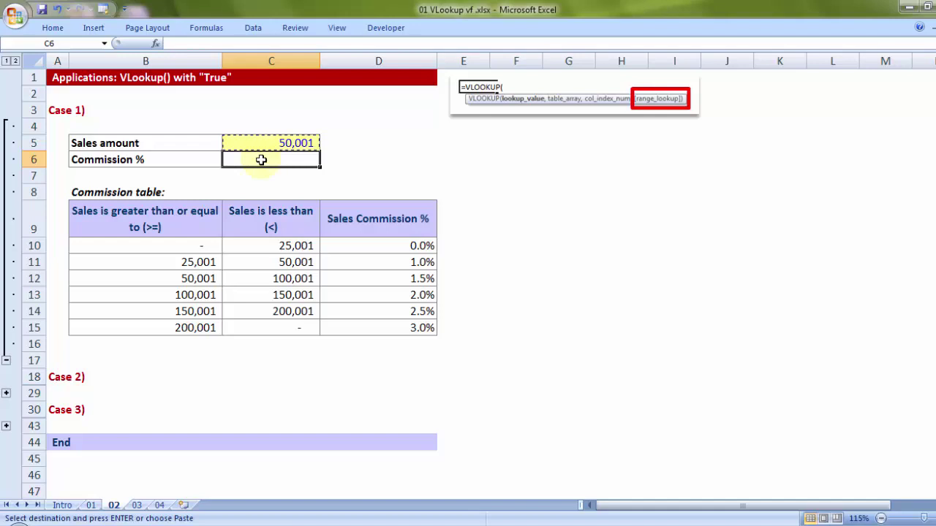
type("=vl")
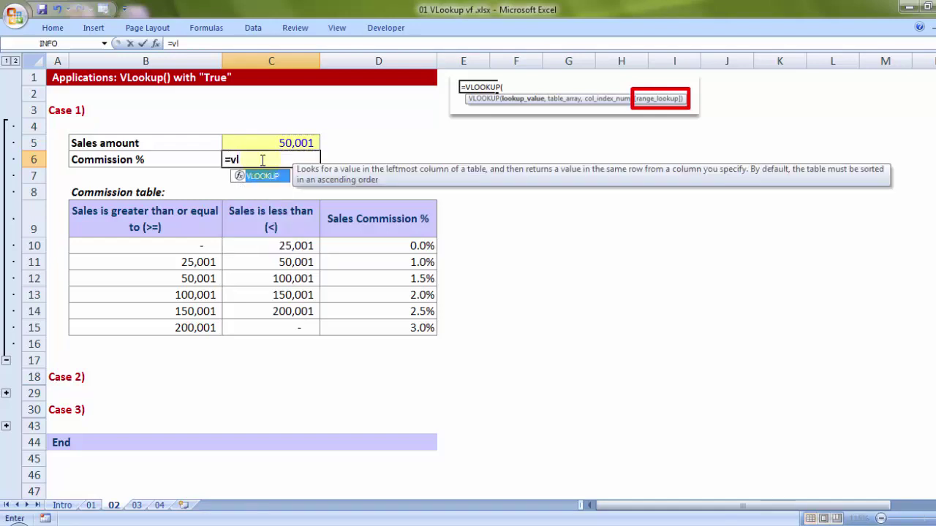
key("Tab")
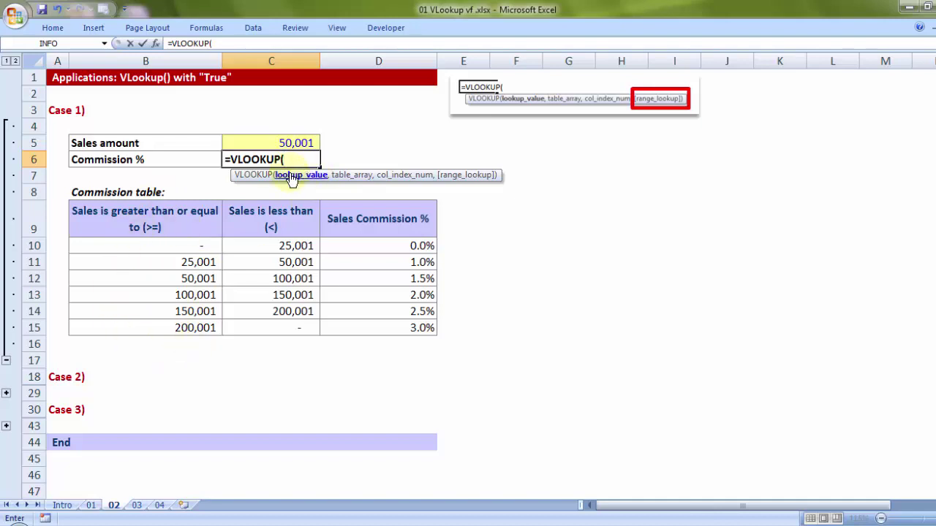
left_click(287, 141)
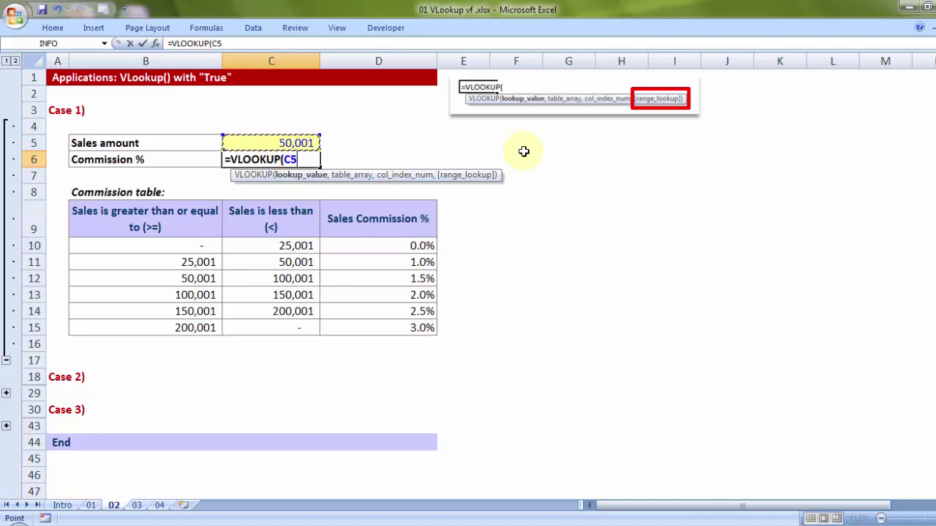
type(",")
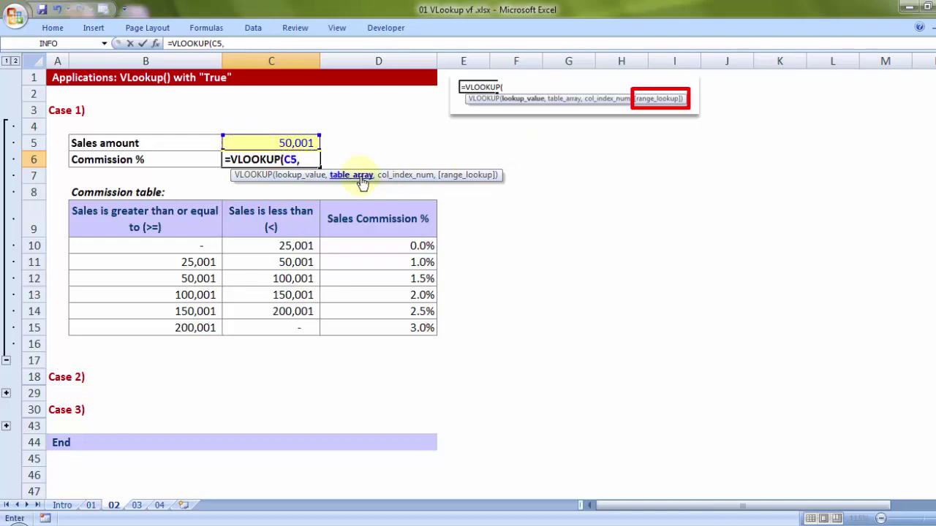
left_click_drag(245, 219, 162, 332)
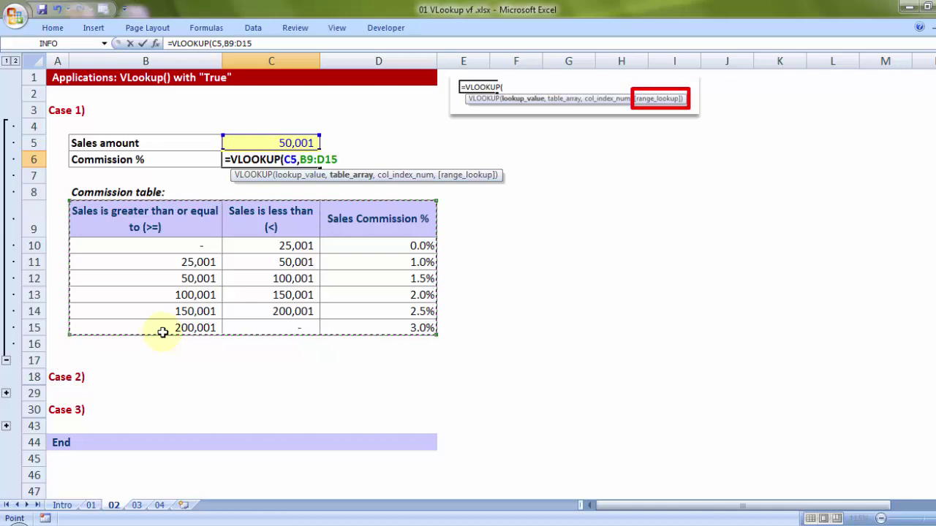
key("F4")
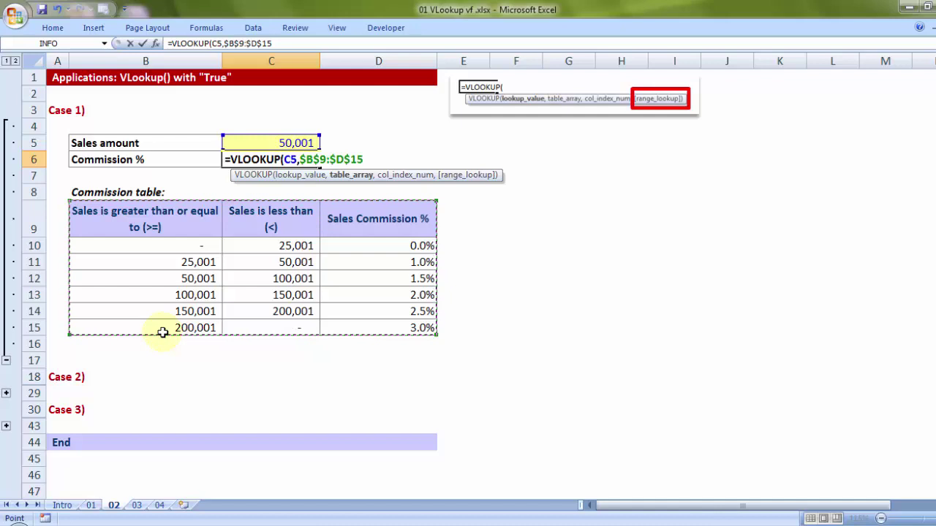
Step: Finish the lookup with column 3 and FALSE exact match, returning 1.5%
type(",3")
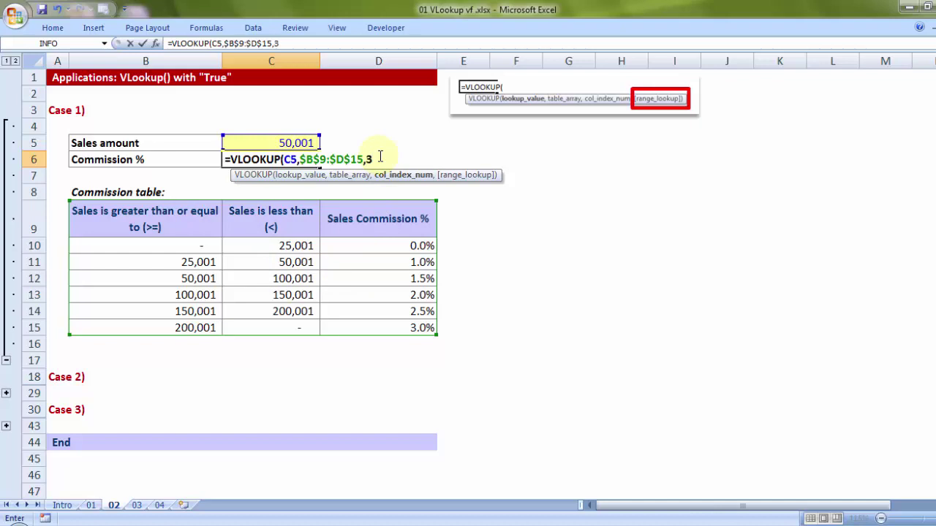
type(",")
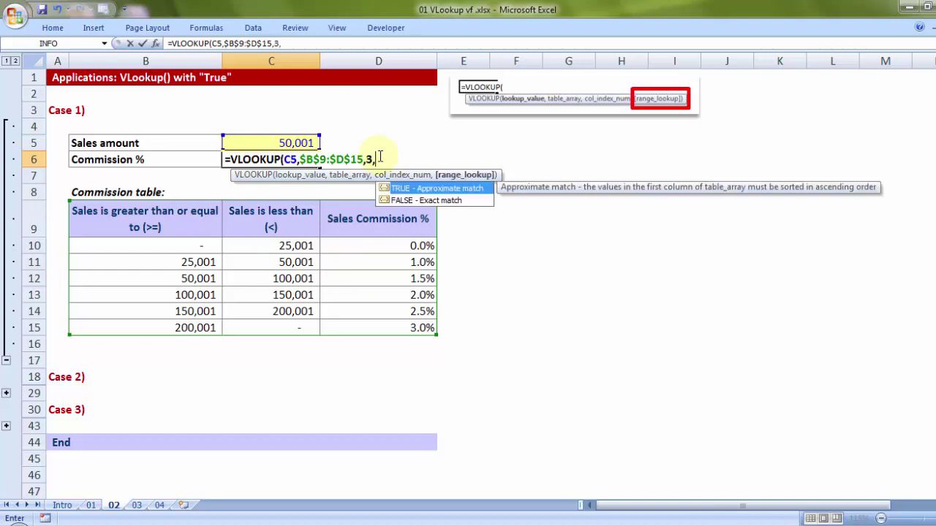
left_click(410, 202)
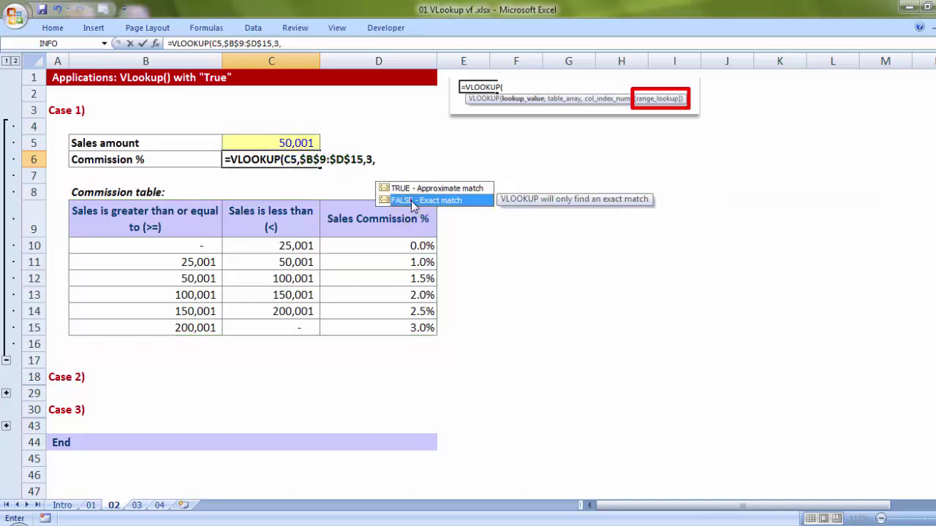
left_click(410, 202)
type(")")
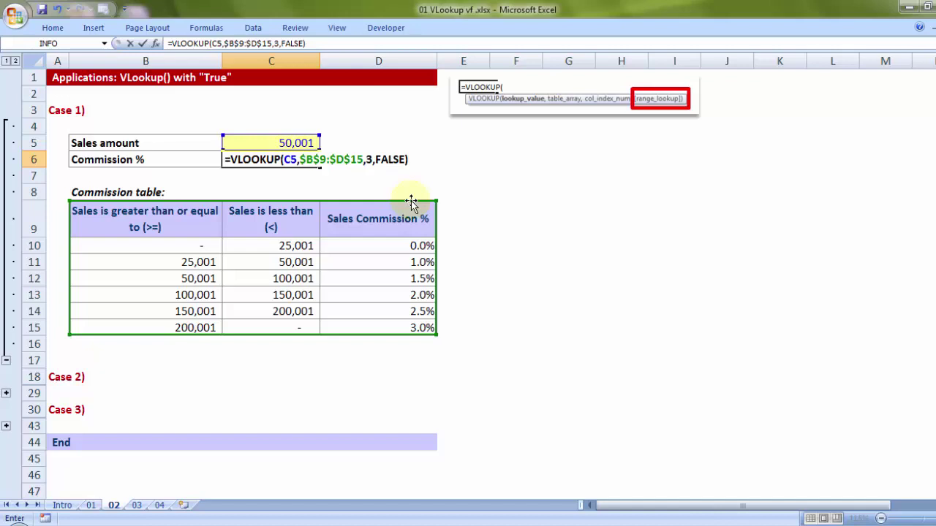
key("Return")
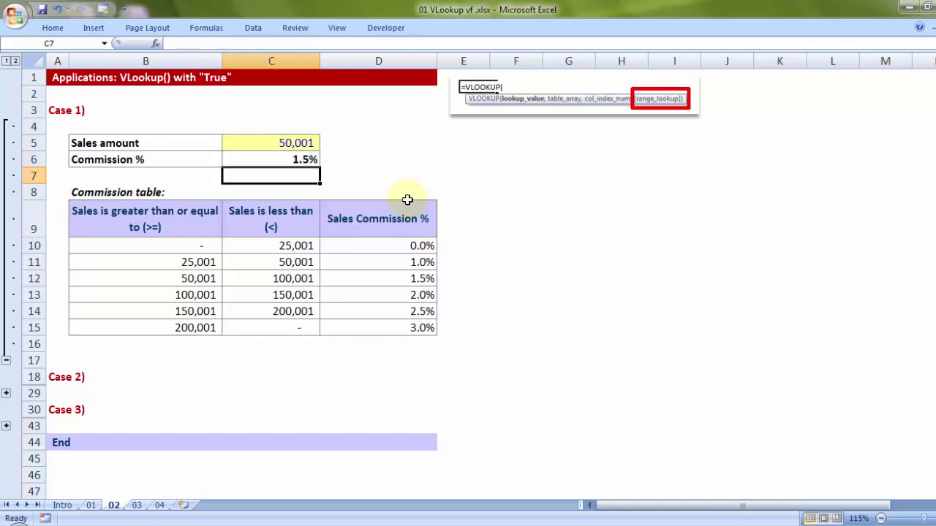
left_click(296, 142)
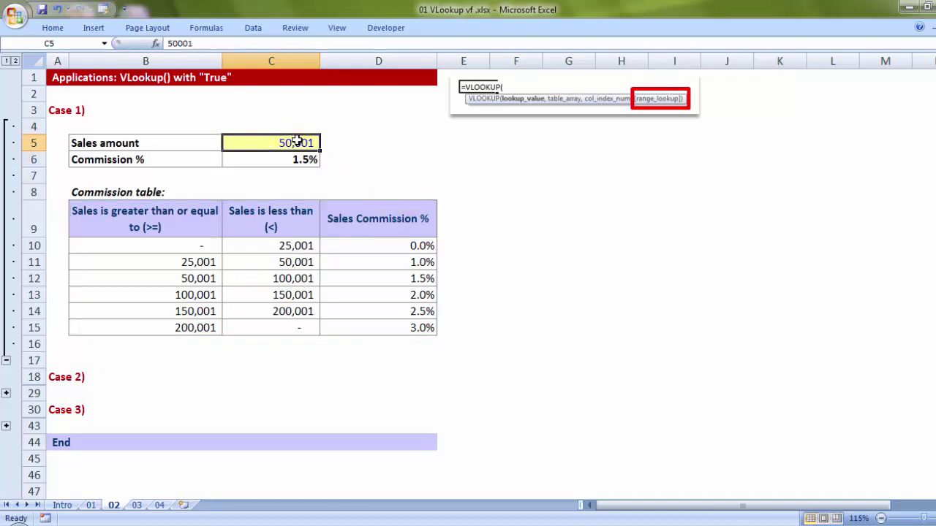
key("ctrl+c")
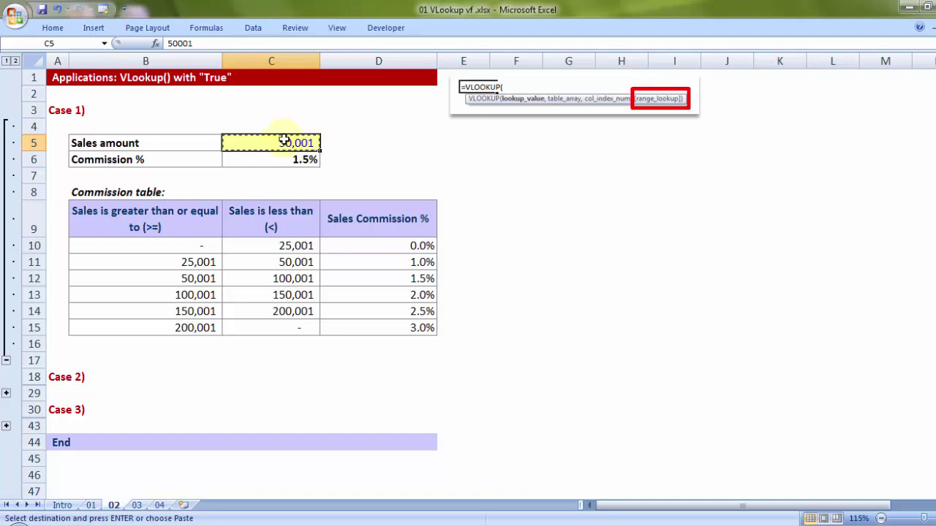
left_click_drag(194, 219, 194, 328)
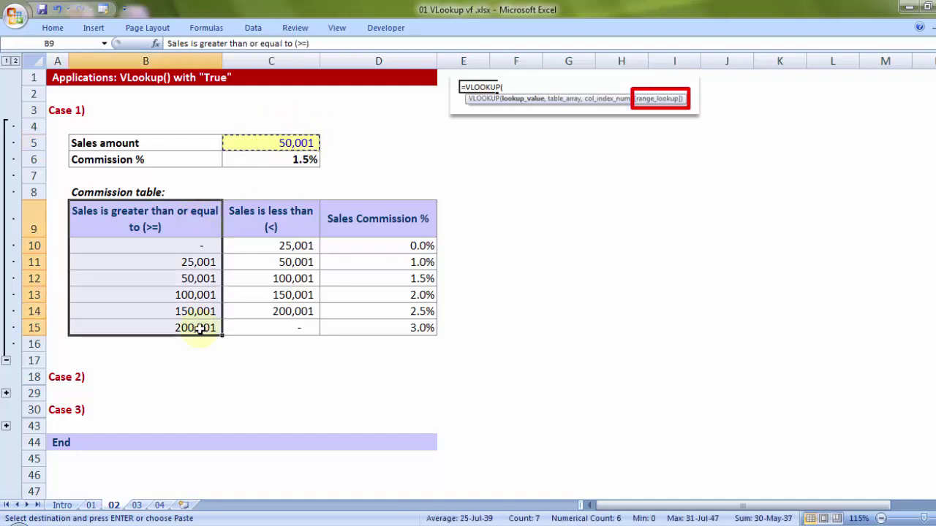
key("ctrl+c")
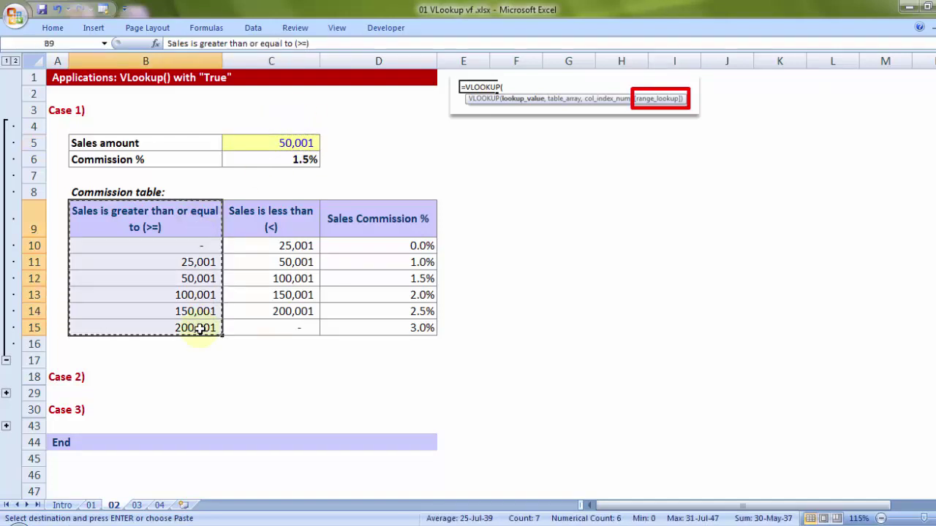
left_click(182, 277)
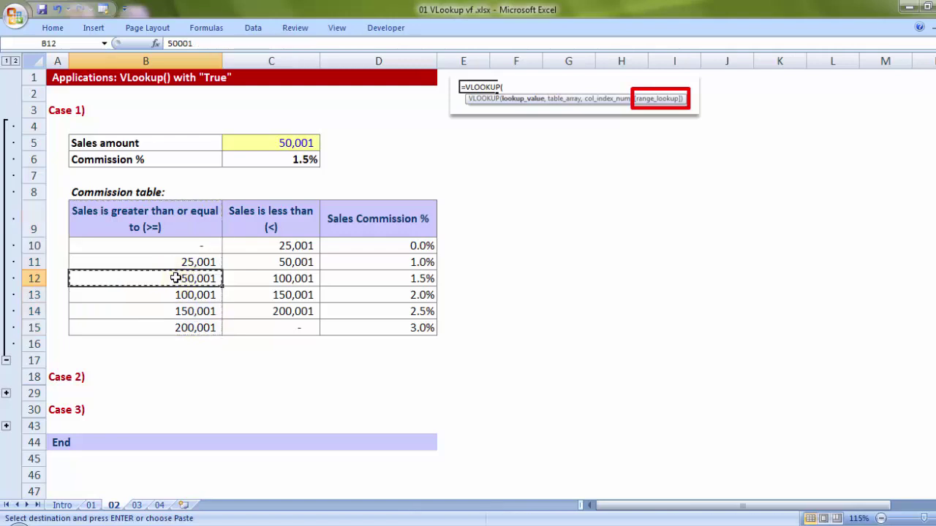
left_click_drag(183, 278, 383, 291)
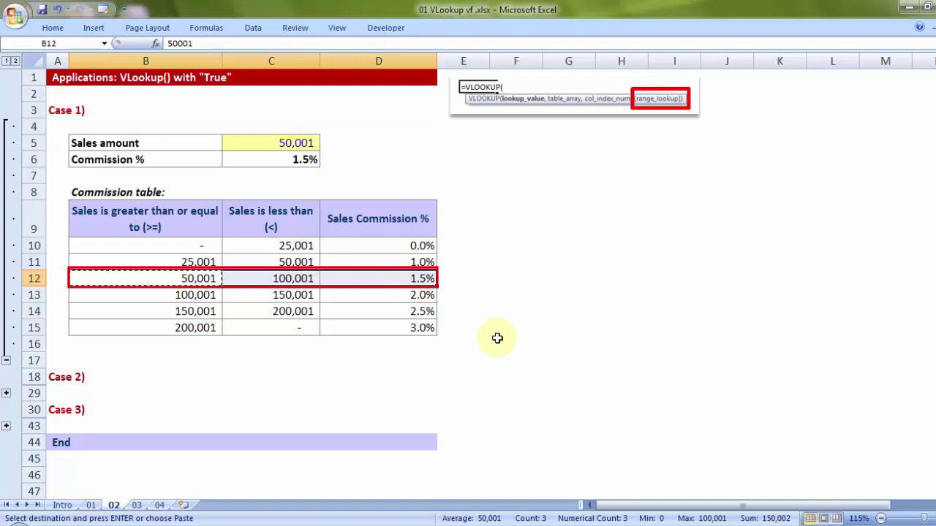
key("Escape")
left_click(299, 142)
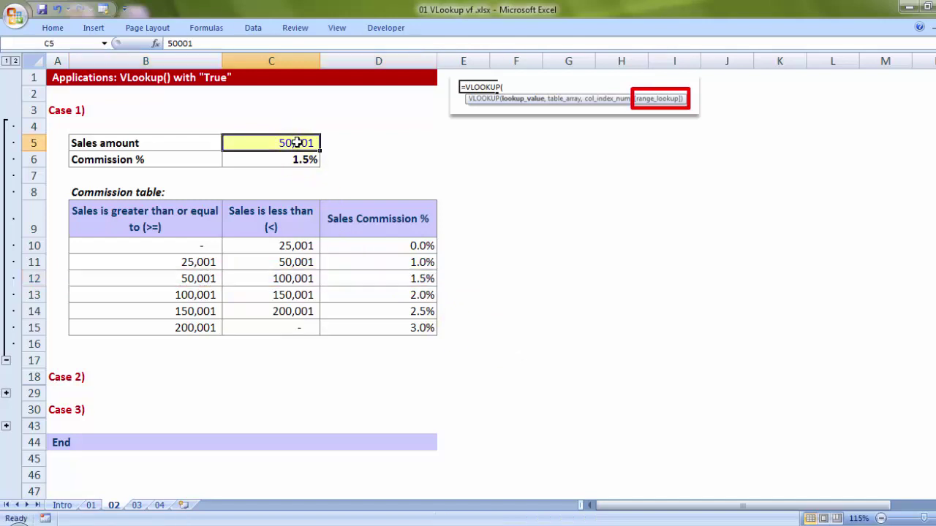
Step: Change the C5 sales amount from 50,001 to 55,000, making Commission % show #N/A
double_click(299, 142)
left_click_drag(293, 144, 371, 157)
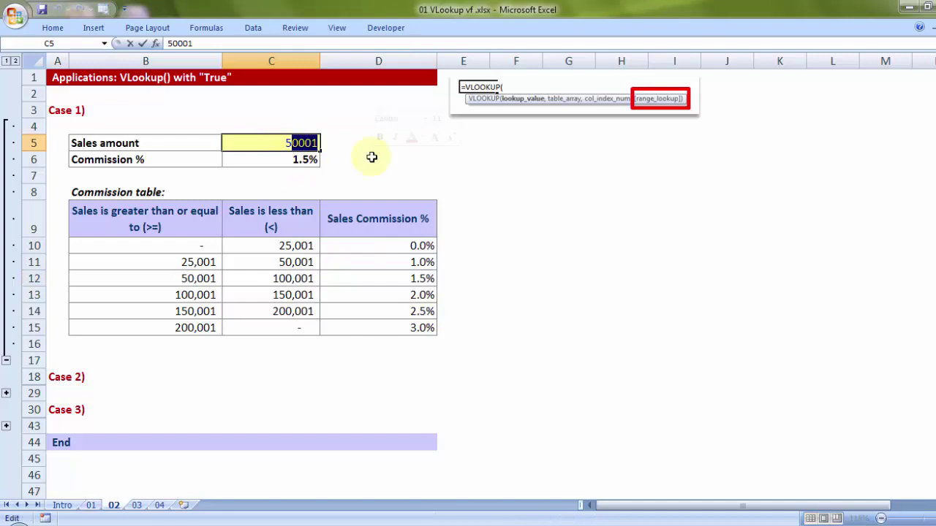
type("550")
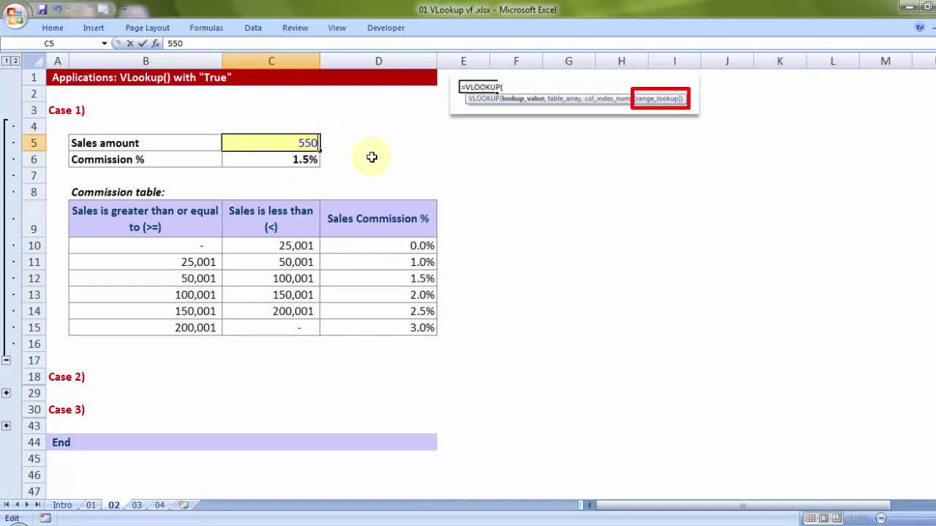
type("00")
key("Return")
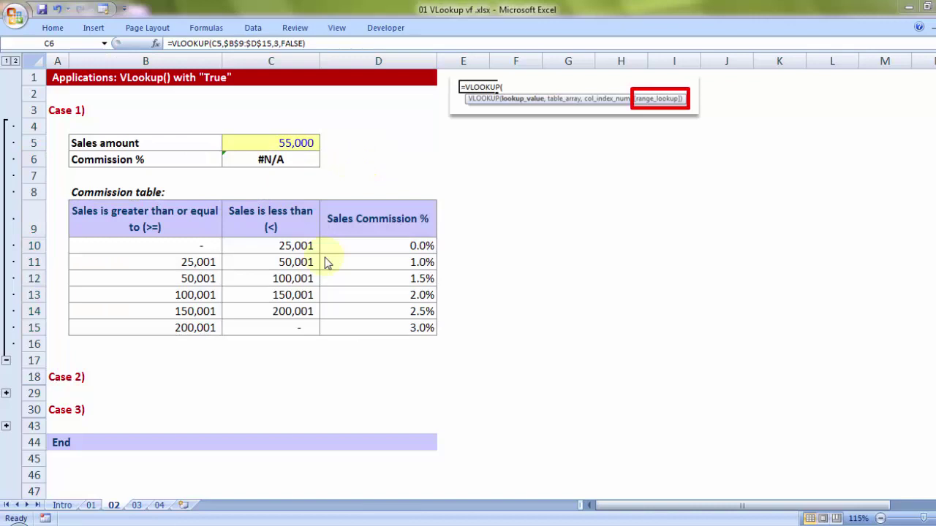
double_click(292, 162)
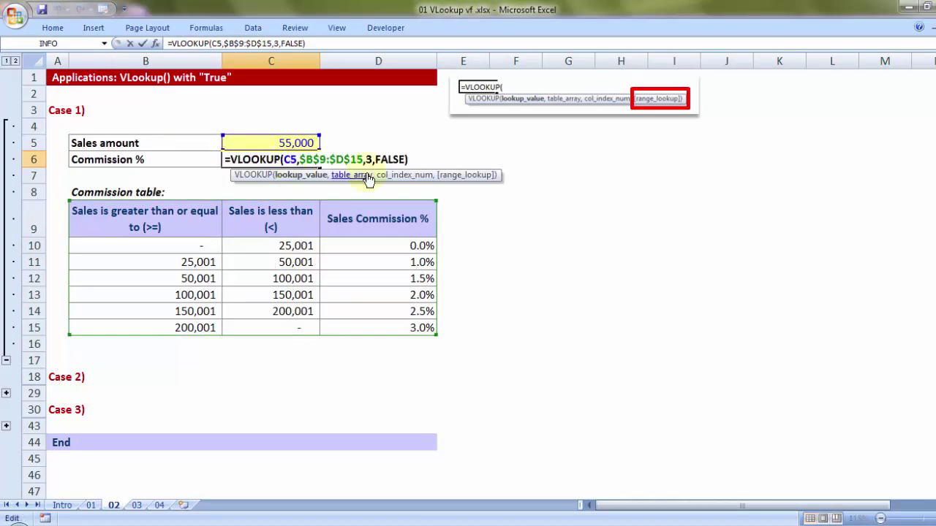
mouse_move(376, 160)
left_mouse_down()
mouse_move(405, 161)
mouse_move(377, 160)
left_mouse_up()
left_click(406, 161)
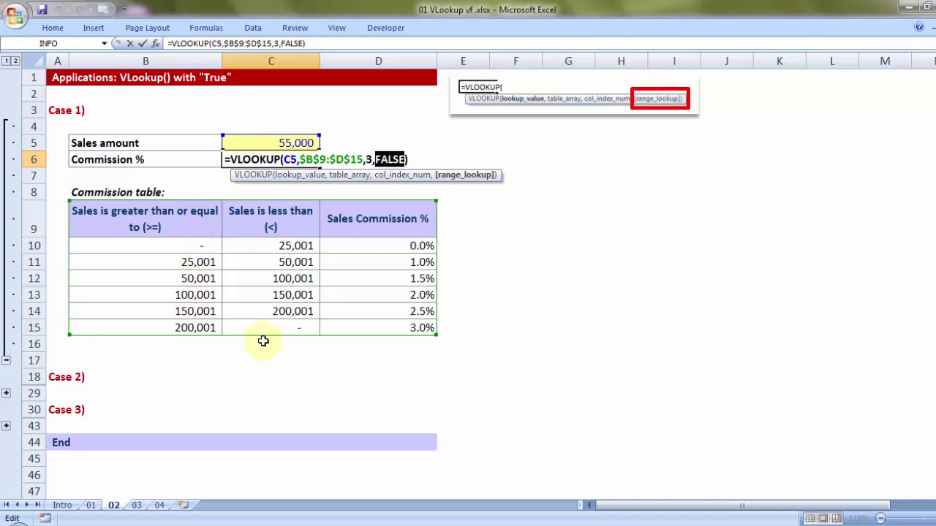
key("Return")
left_click(234, 159)
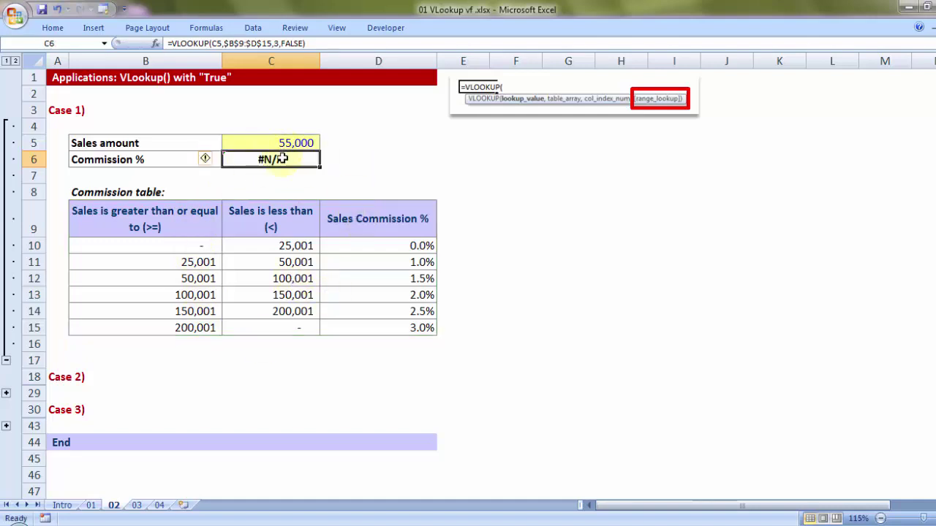
double_click(264, 262)
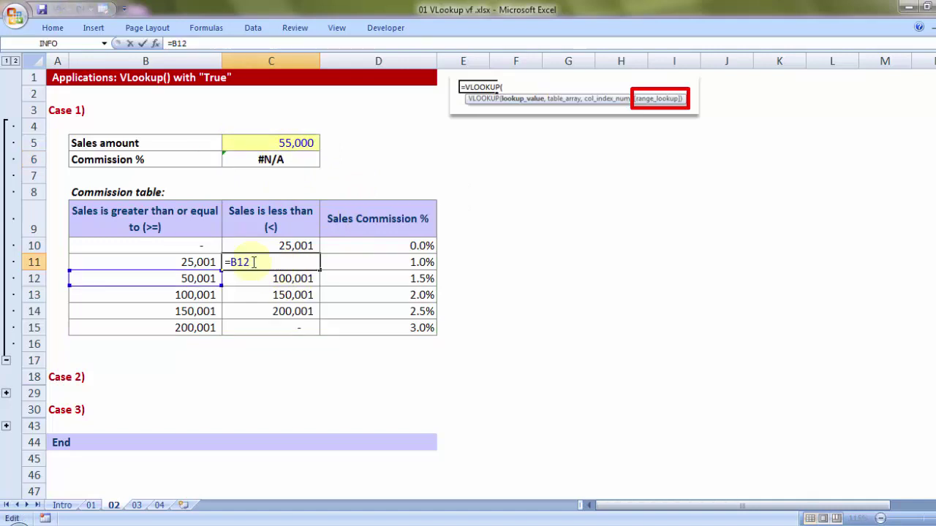
key("Escape")
type("55")
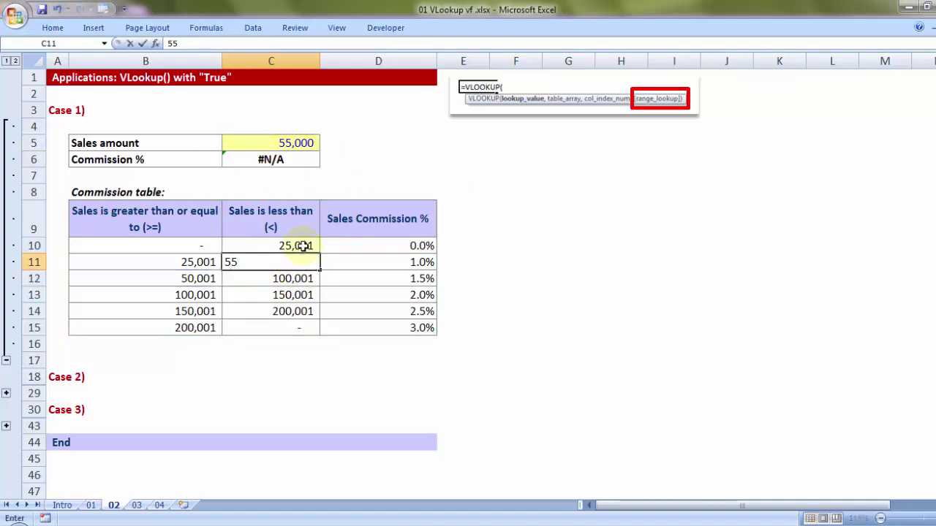
type(",000")
key("Tab")
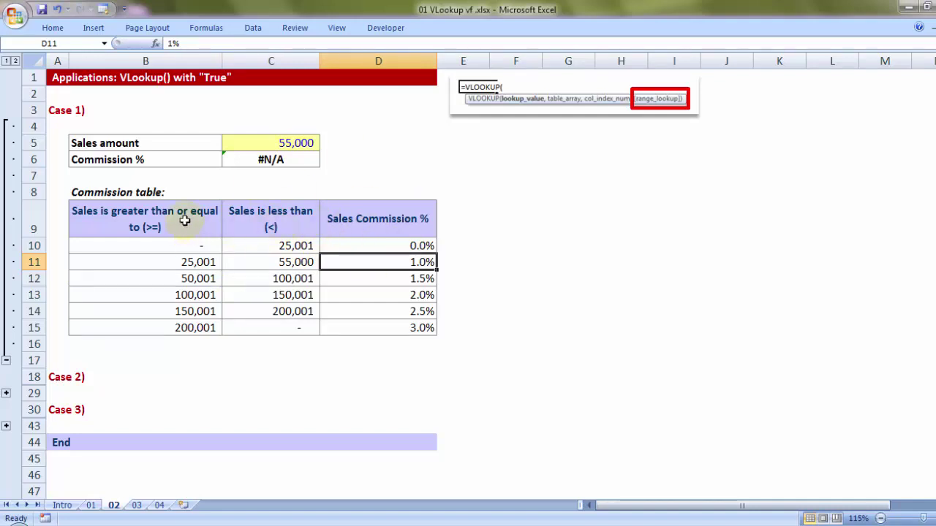
left_click_drag(184, 219, 188, 324)
key("ctrl+c")
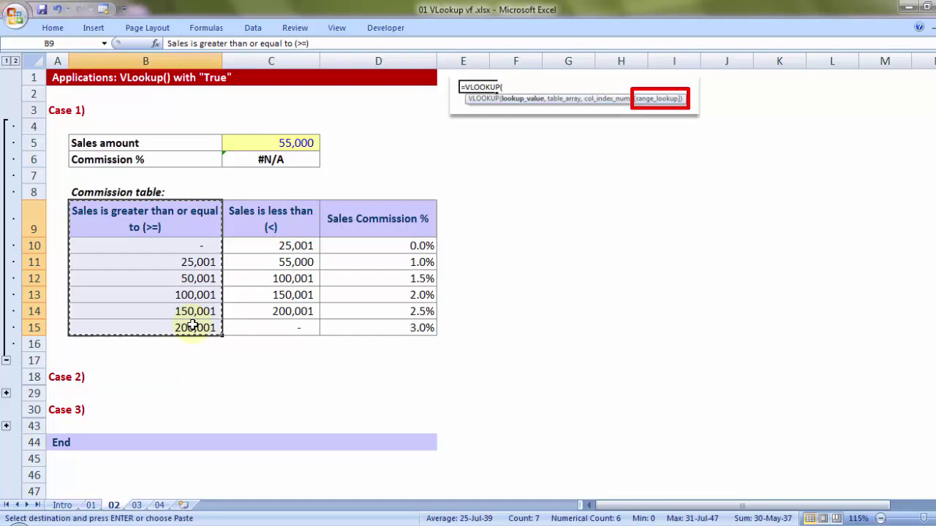
left_click_drag(190, 222, 388, 324)
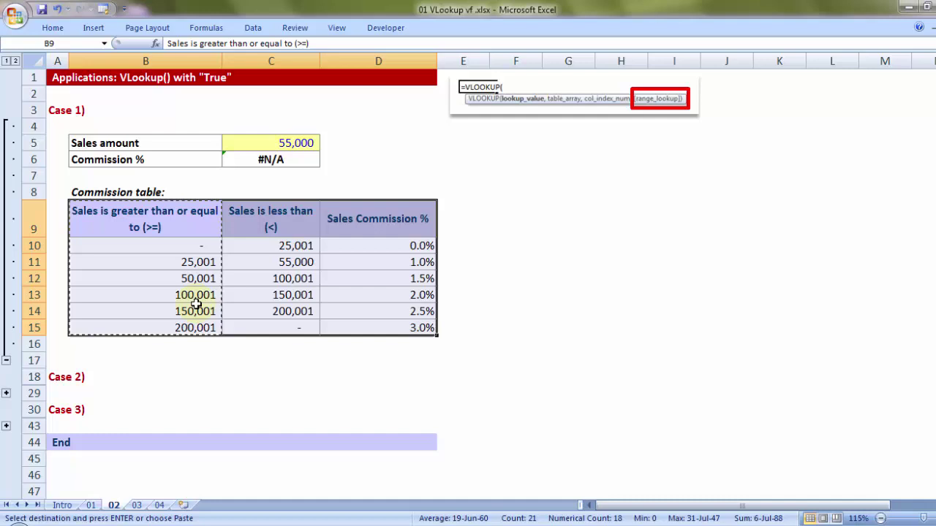
key("Escape")
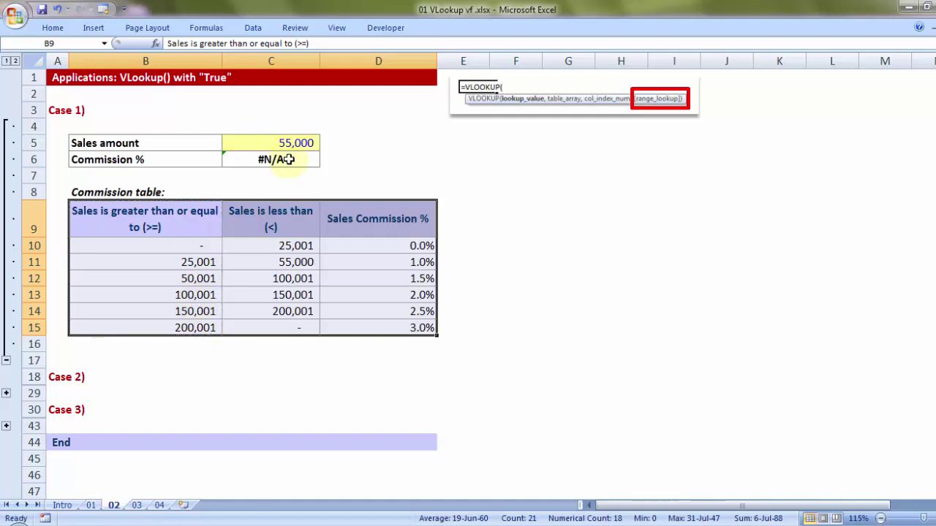
key("ctrl+z")
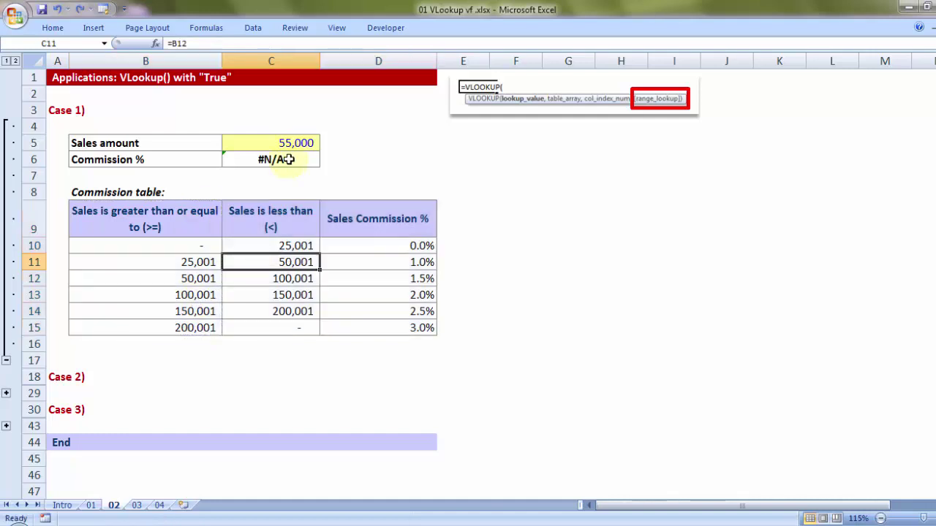
Step: Replace FALSE with TRUE in the C6 VLOOKUP so 55,000 sales returns 1.5%
double_click(289, 160)
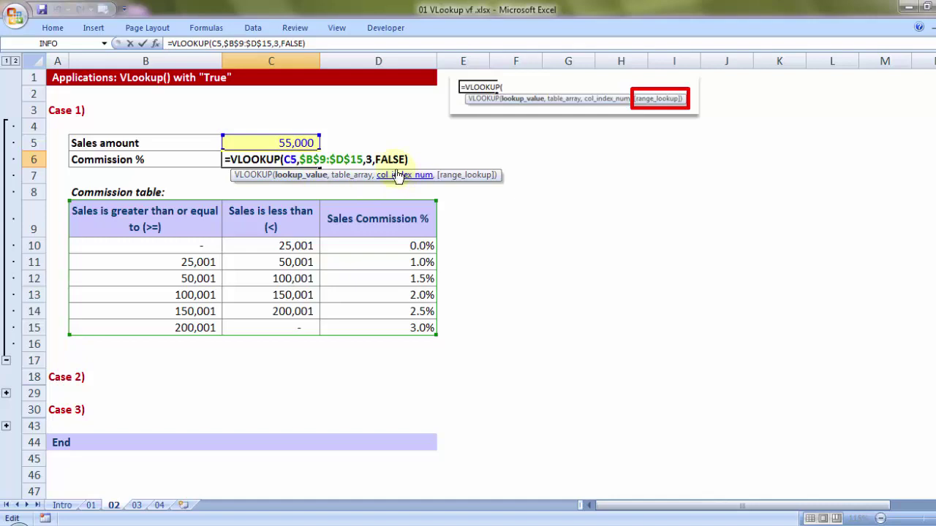
left_click_drag(375, 160, 455, 162)
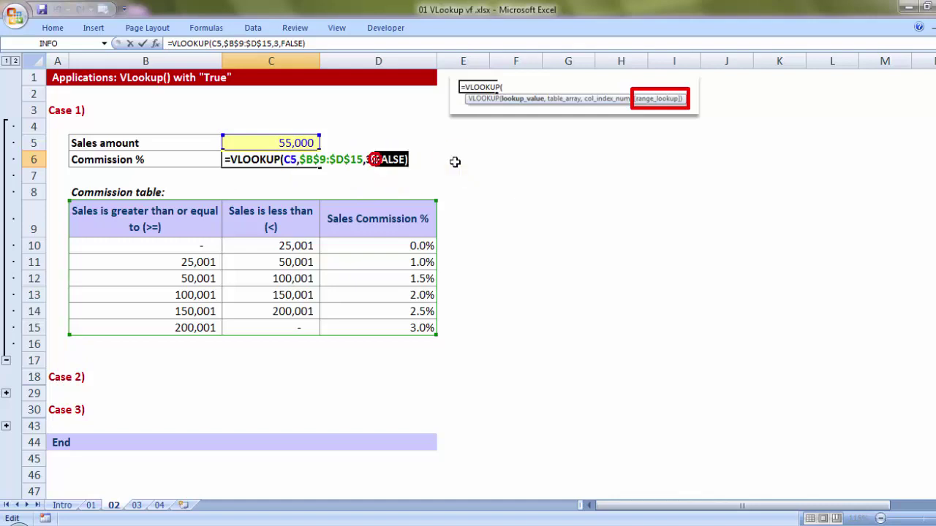
type("true")
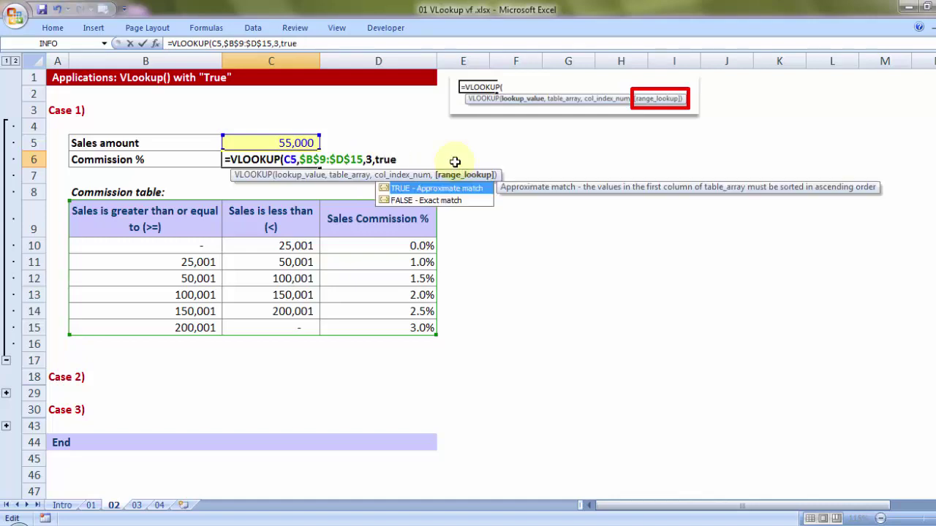
type(")")
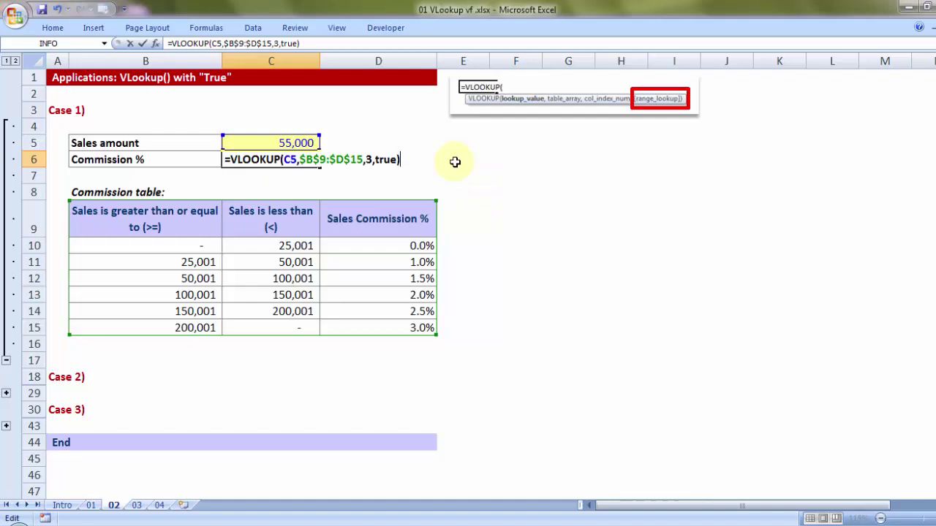
key("Return")
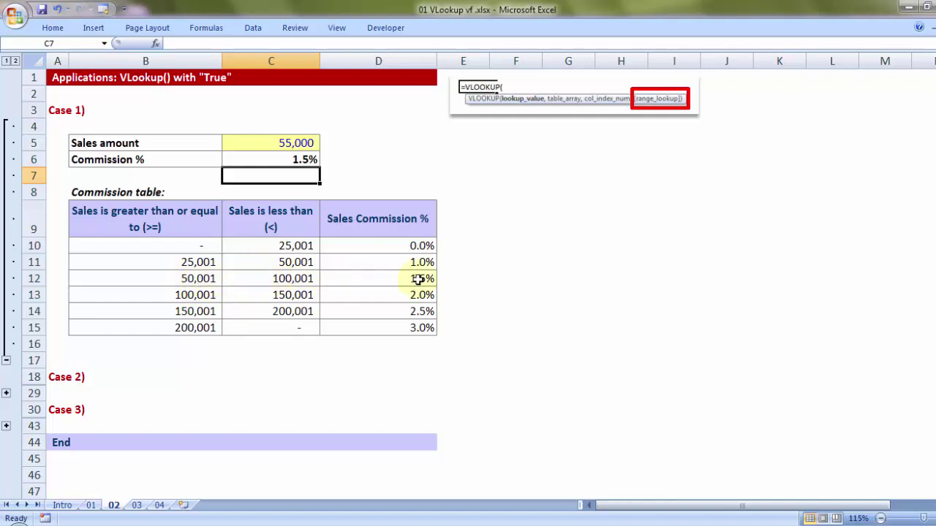
Step: Change the sales amount to 155,000 by adding a leading 1
double_click(274, 144)
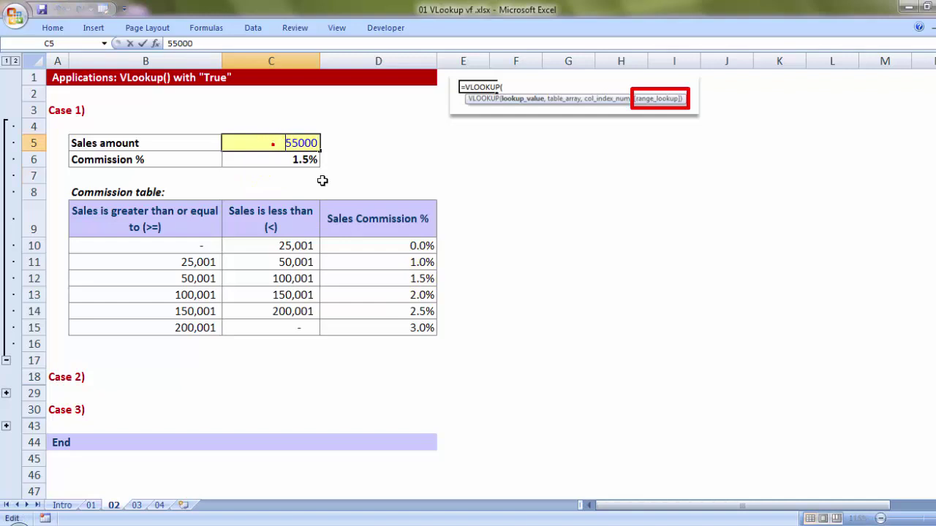
type("1")
key("Tab")
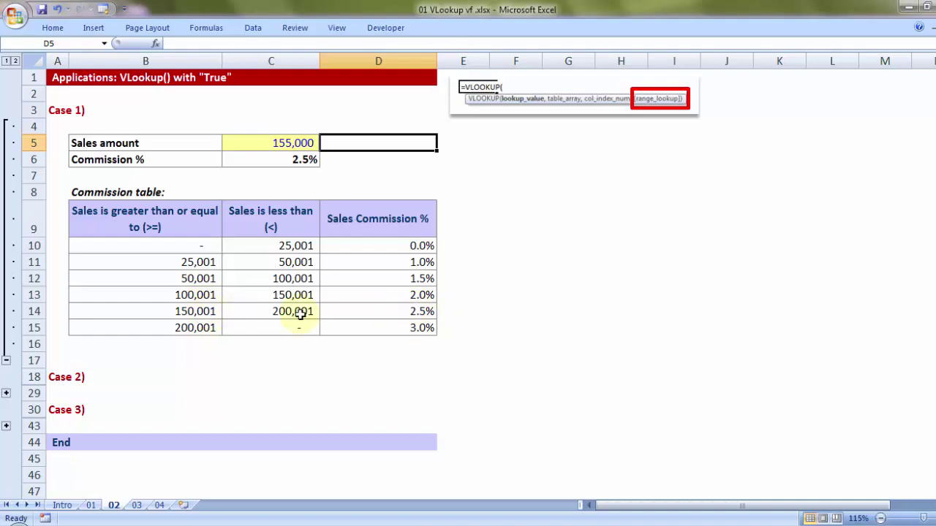
Step: Point out the TRUE argument in C6 and the >= lower-limit column starting from zero
left_click(297, 159)
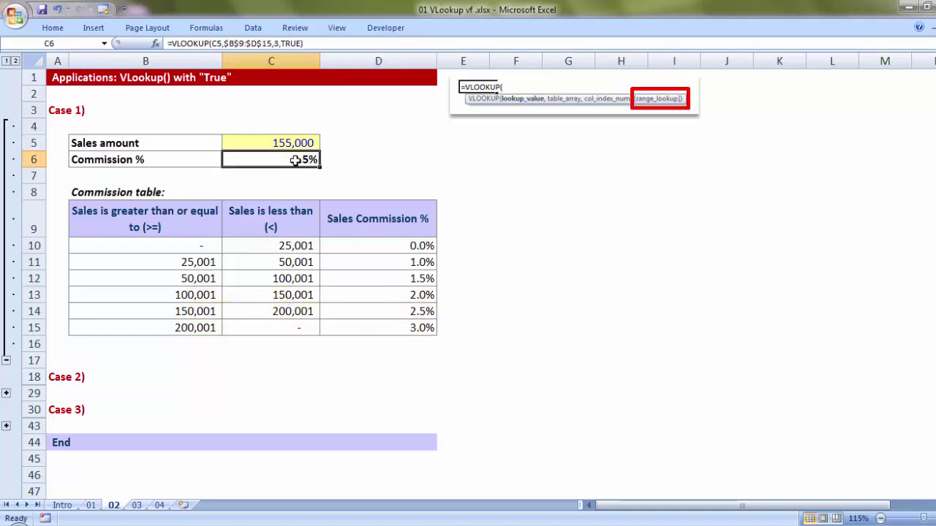
double_click(307, 159)
left_click_drag(370, 159, 416, 162)
key("Escape")
left_click(191, 228)
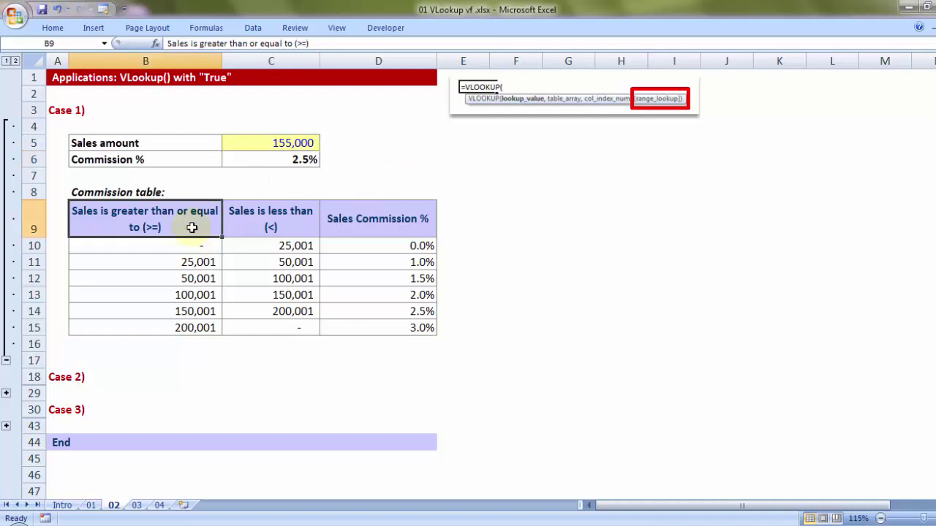
left_click(290, 143)
key("ctrl+c")
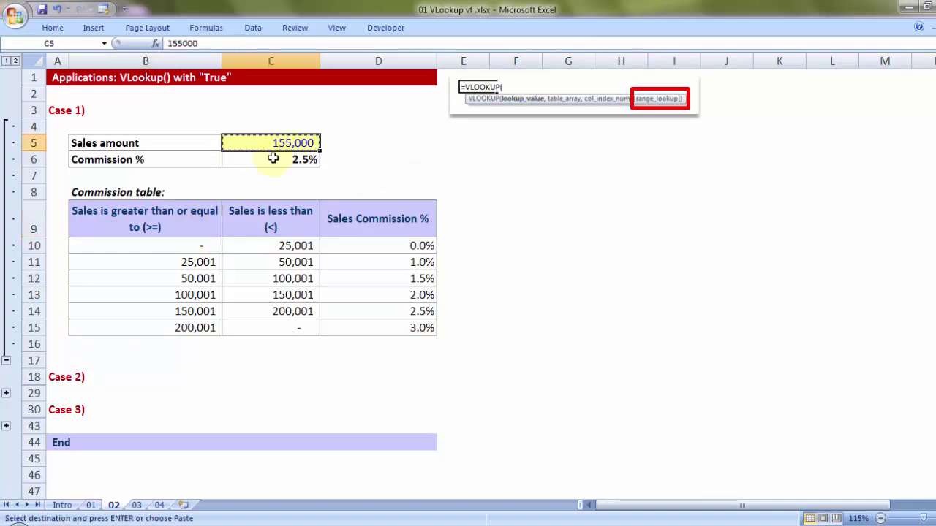
left_click_drag(188, 228, 198, 314)
left_click(191, 249)
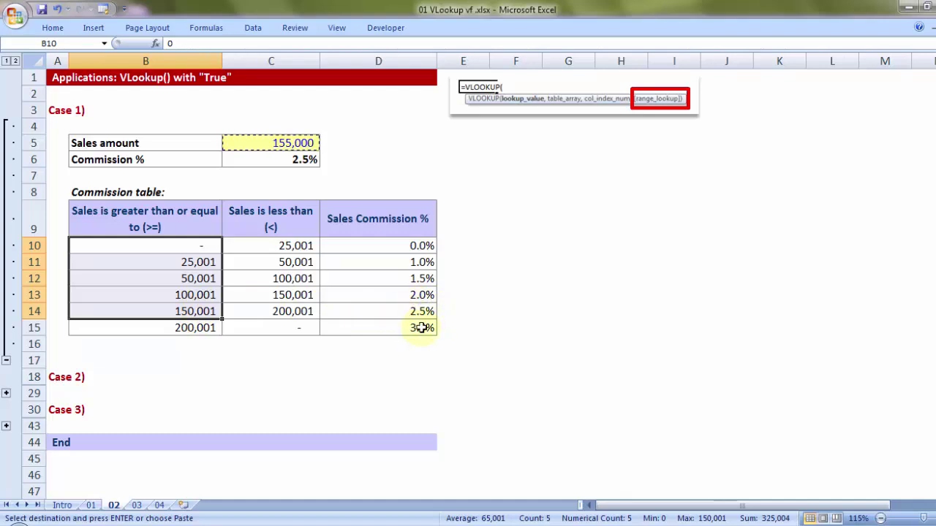
Step: Remove the leading 1 so the C5 sales amount reads 55,000
double_click(263, 143)
left_click(286, 142)
key("shift+Home")
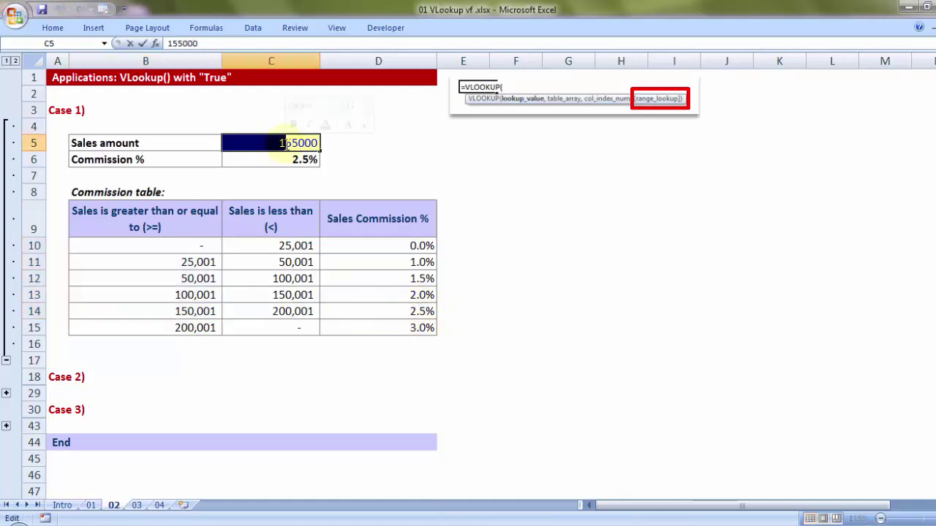
key("Delete")
key("Return")
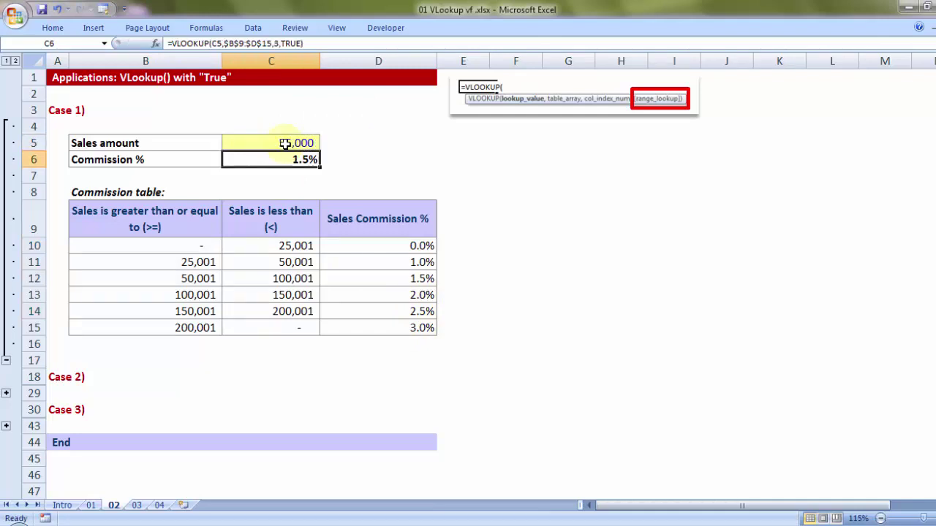
Step: Point out the 55,000 sales amount and its matching 1.5% rate in D12
left_click(286, 130)
left_click(285, 141)
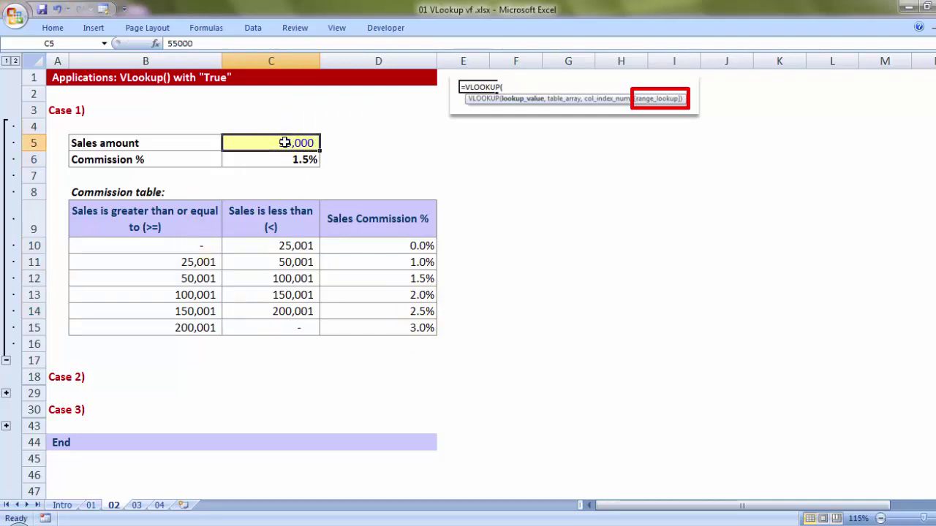
key("ctrl+c")
left_click(201, 244)
left_click_drag(200, 244, 363, 279)
left_click(362, 280)
key("ctrl+c")
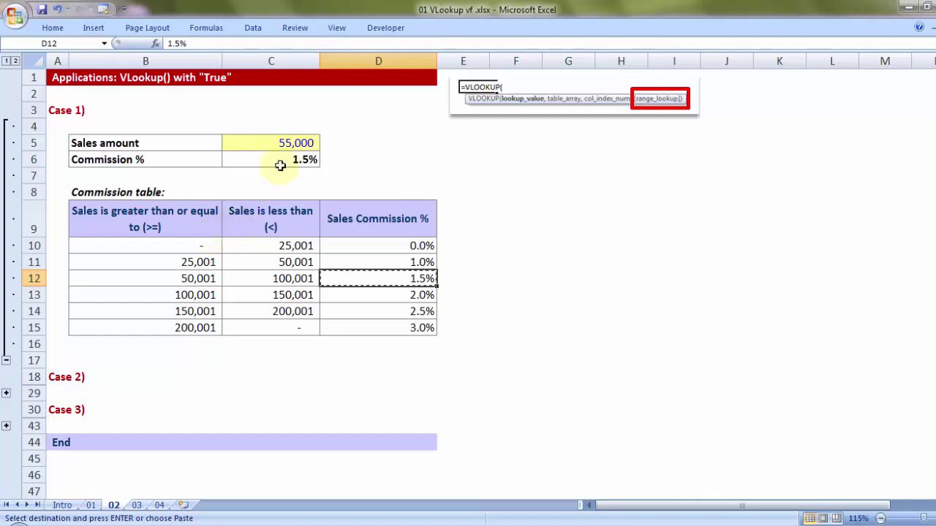
Step: Enter TRUE in D5 beside the sales amount
left_click(403, 142)
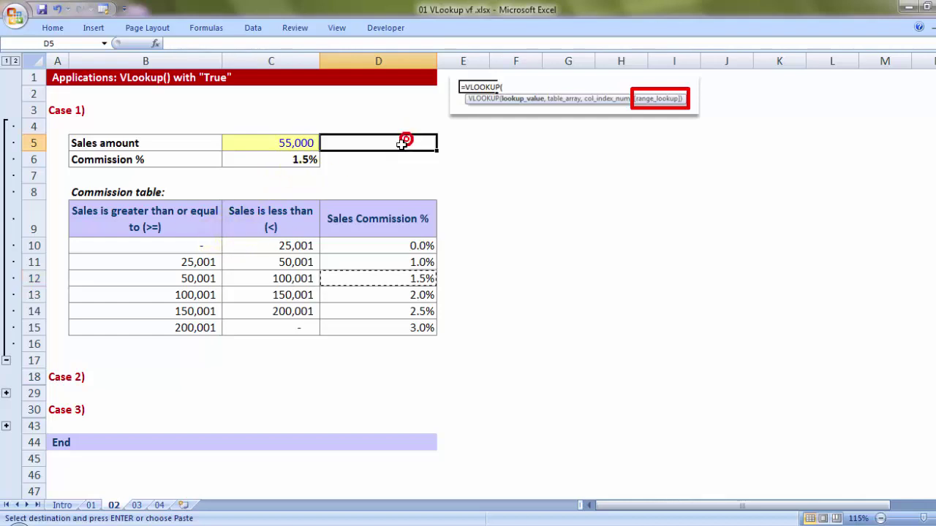
type("TRUE")
key("Tab")
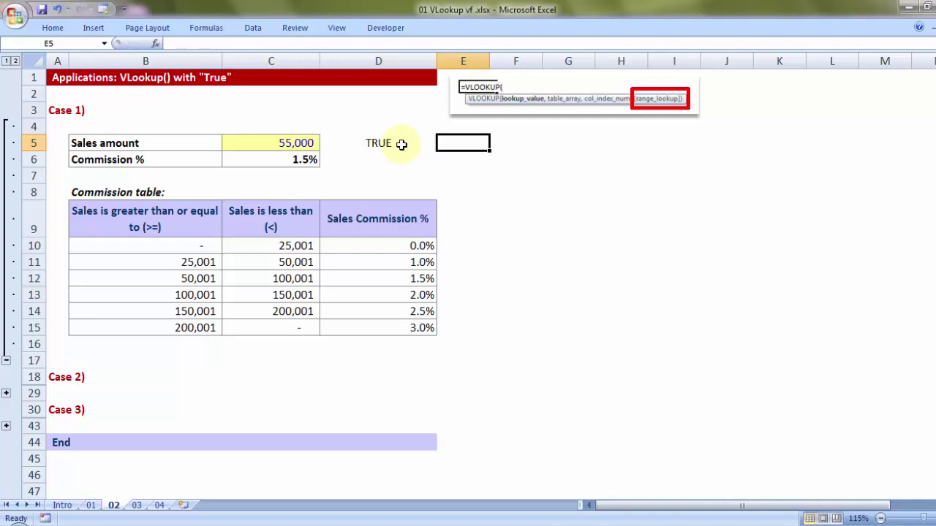
Step: Outline the B9:B15 >= bracket column and the whole B9:D15 table, then select row 13
left_click_drag(184, 214, 359, 328)
left_click_drag(196, 215, 194, 324)
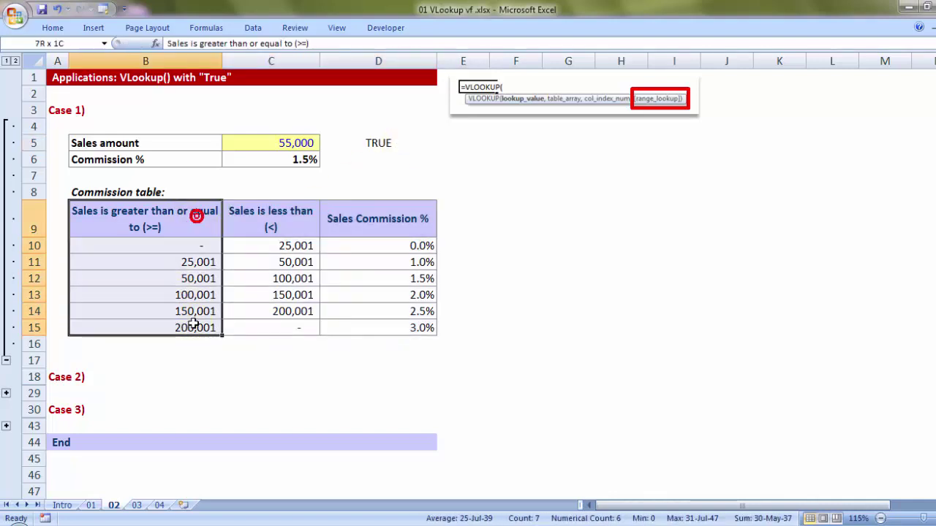
key("ctrl+c")
left_click_drag(188, 211, 359, 328)
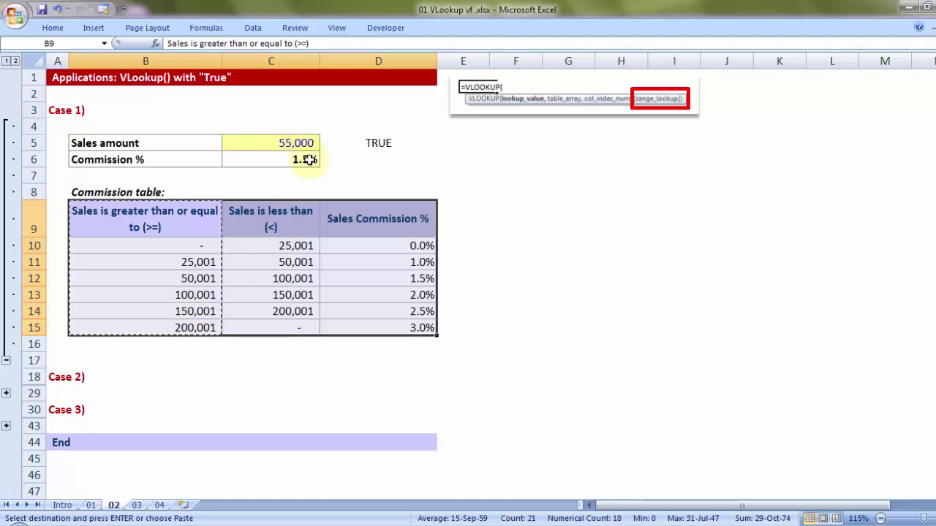
key("Escape")
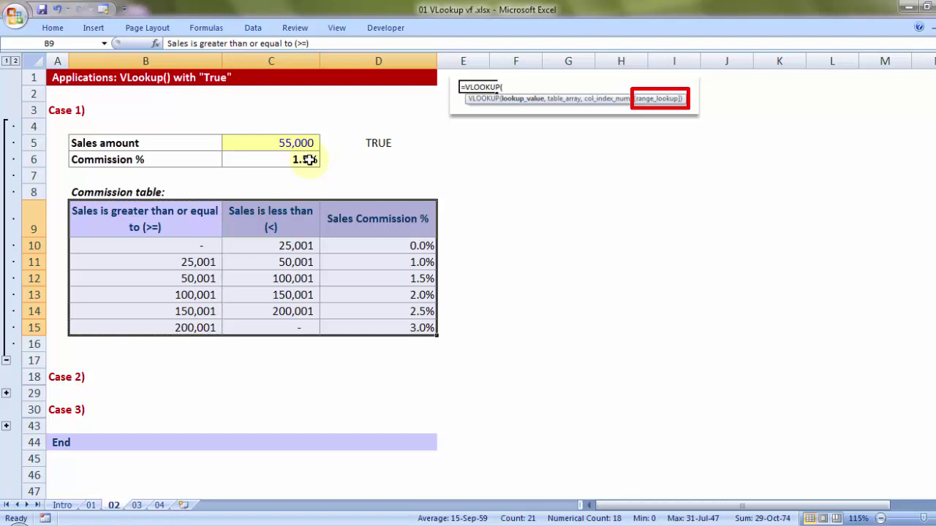
left_click(29, 294)
right_click(29, 294)
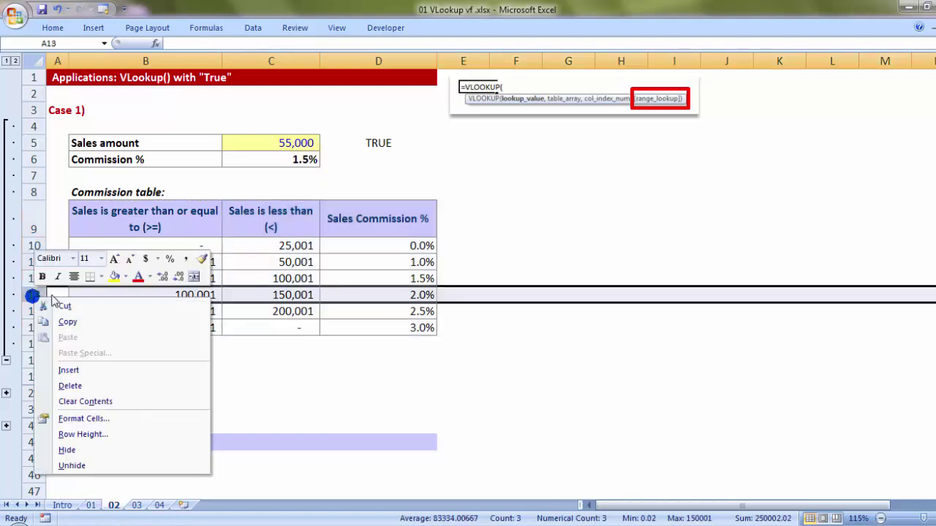
left_click(61, 249)
left_click(35, 246)
right_click(35, 247)
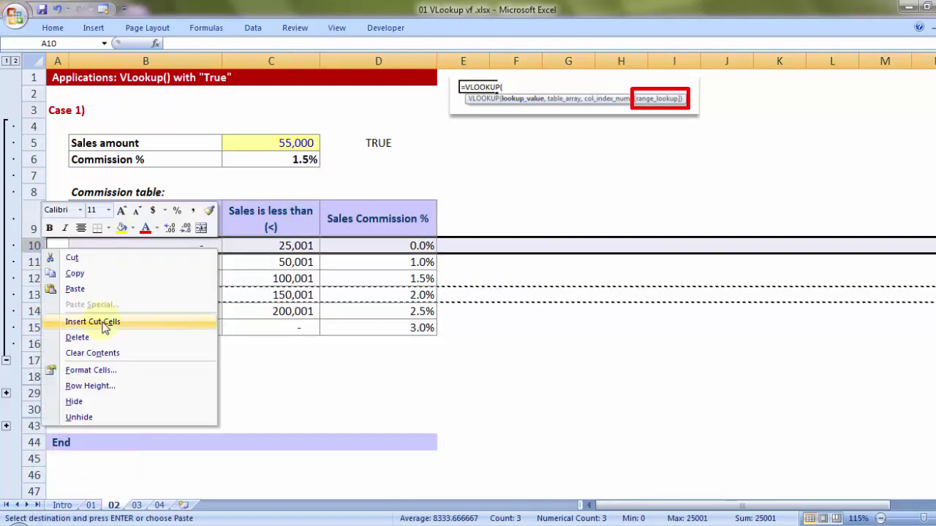
left_click(101, 322)
right_click(32, 312)
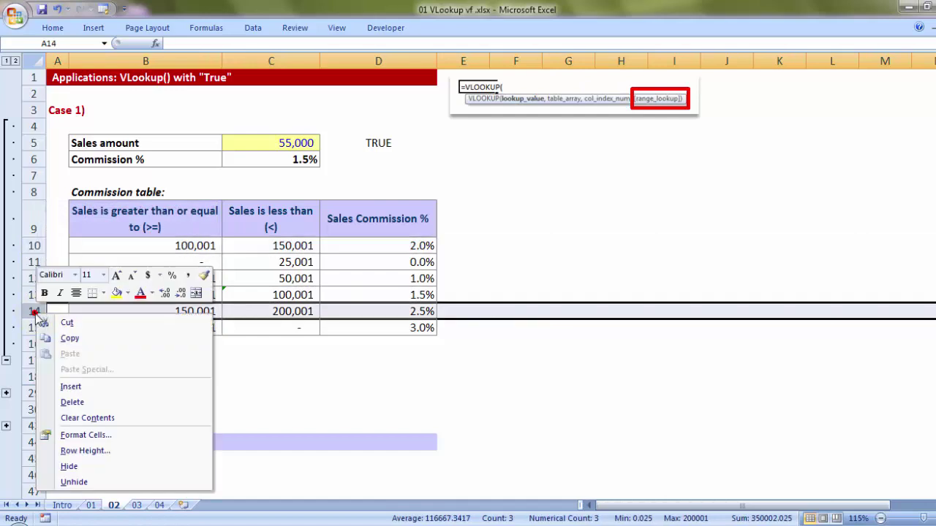
left_click(37, 264)
left_click(33, 245)
right_click(32, 246)
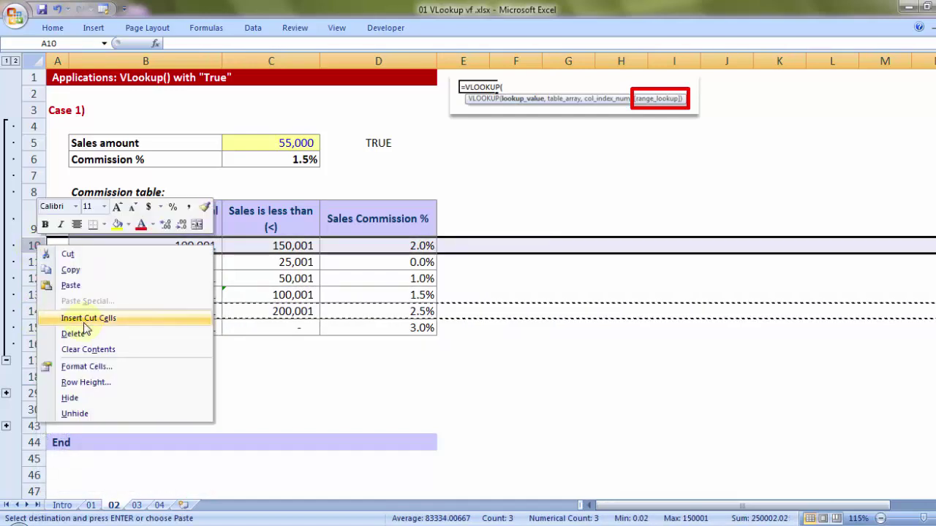
left_click(102, 319)
left_click(35, 327)
right_click(35, 327)
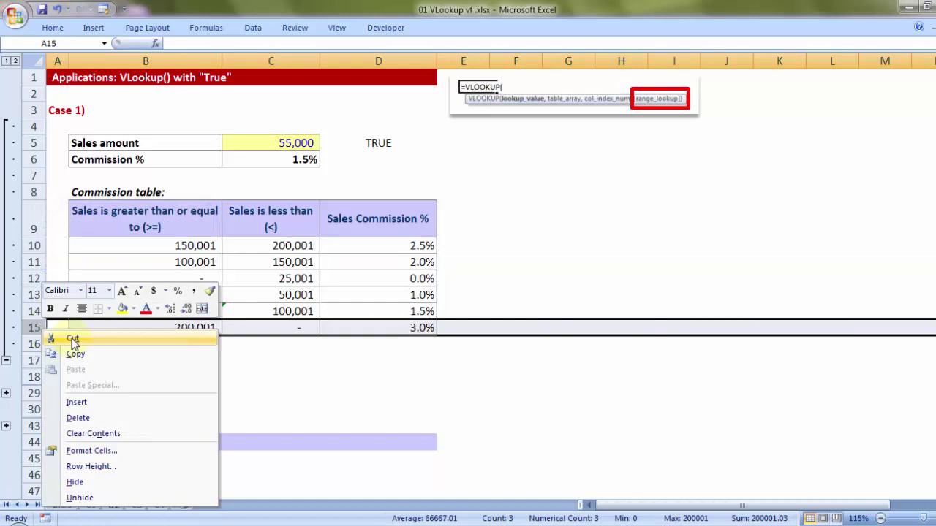
left_click(69, 338)
left_click(34, 261)
right_click(34, 262)
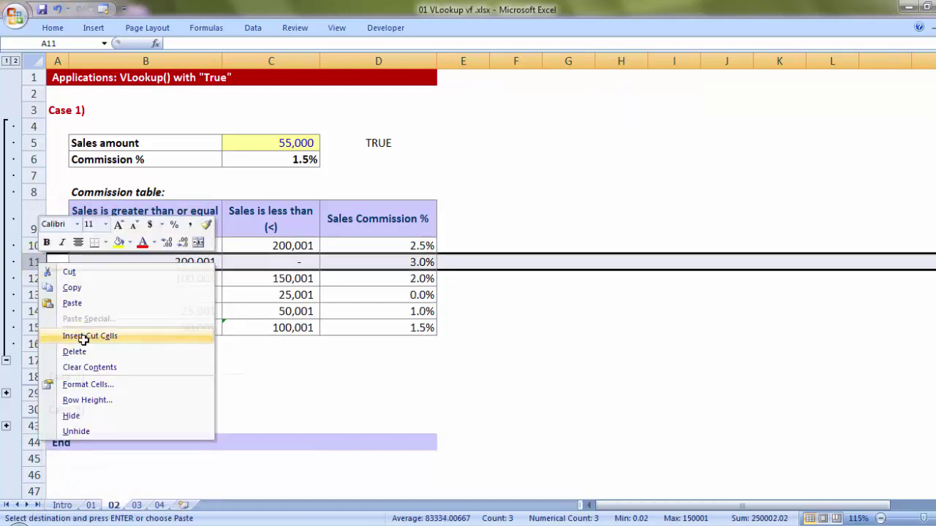
left_click(86, 335)
double_click(280, 160)
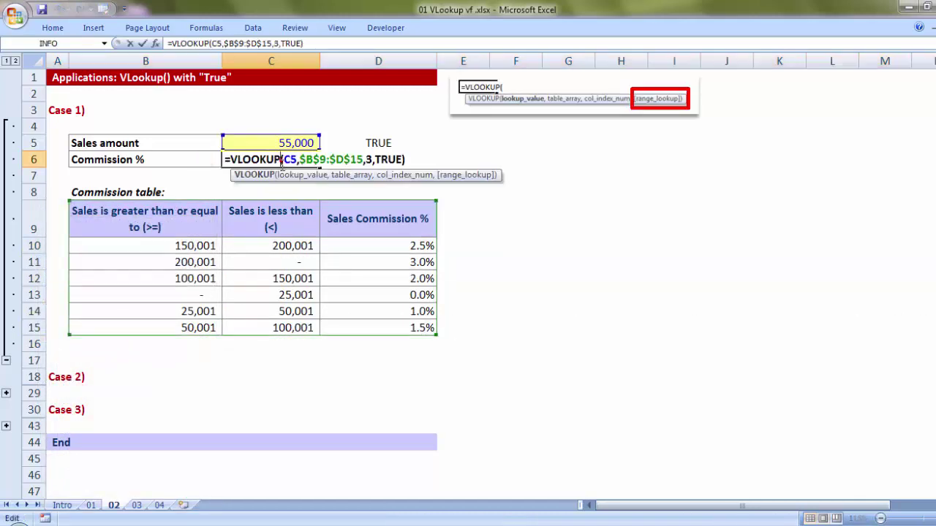
double_click(377, 159)
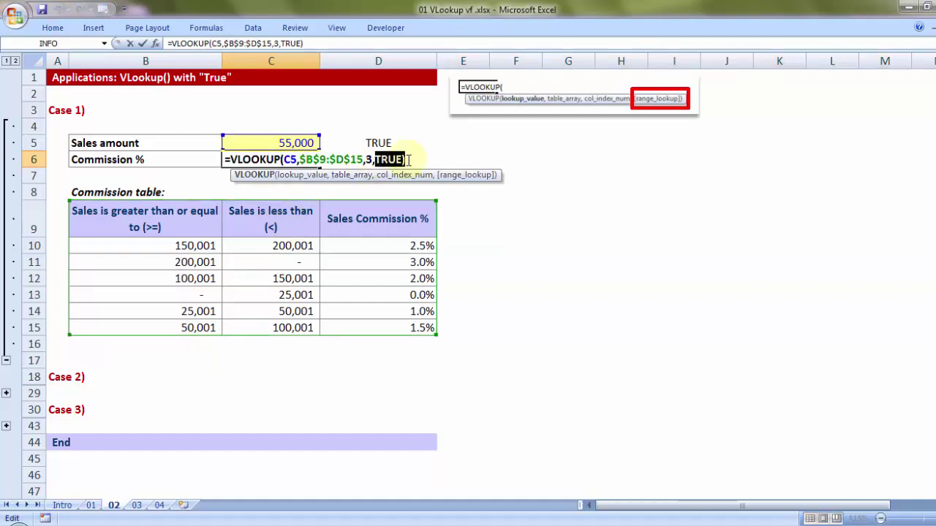
left_click_drag(409, 160, 373, 160)
key("Escape")
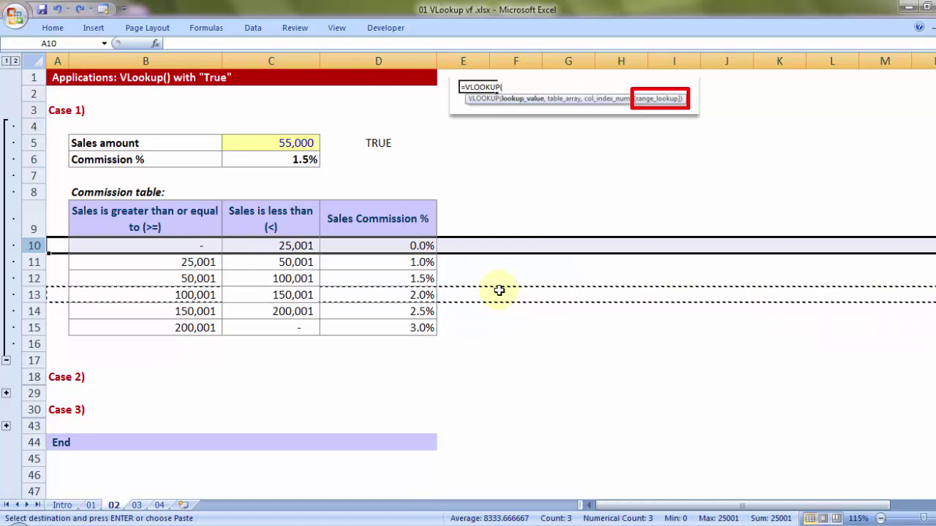
left_click_drag(198, 225, 199, 327)
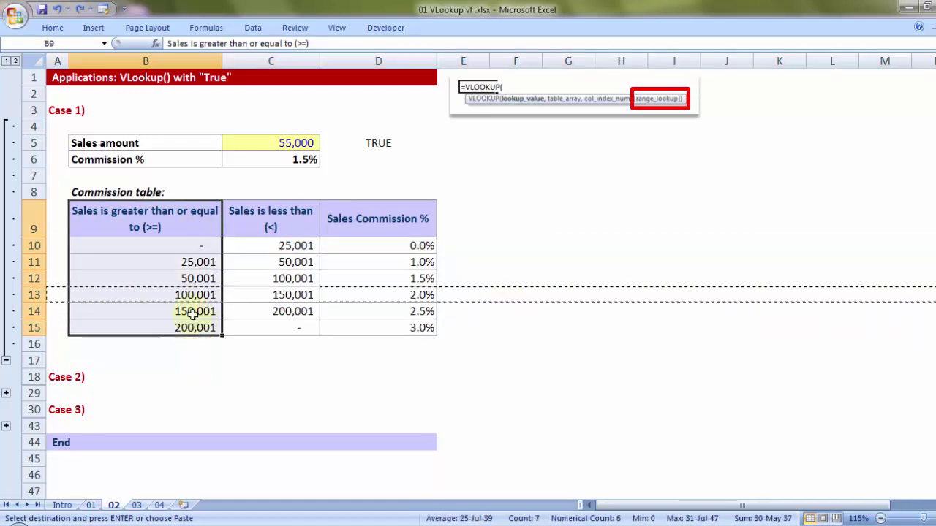
key("ctrl+c")
left_click_drag(178, 228, 351, 329)
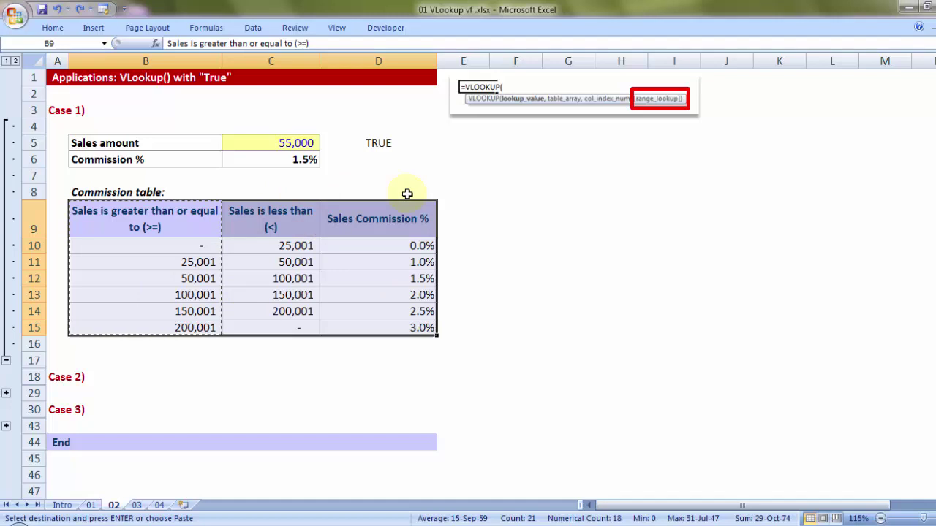
key("Escape")
Step: Clear D5 of its TRUE note and trial Slabs label, then select ,TRUE) in C6's formula
left_click(381, 144)
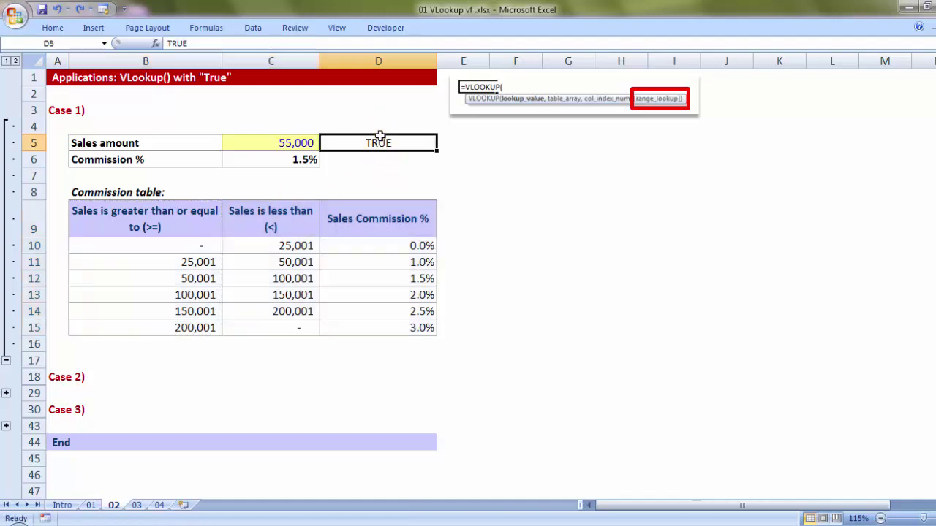
key("Delete")
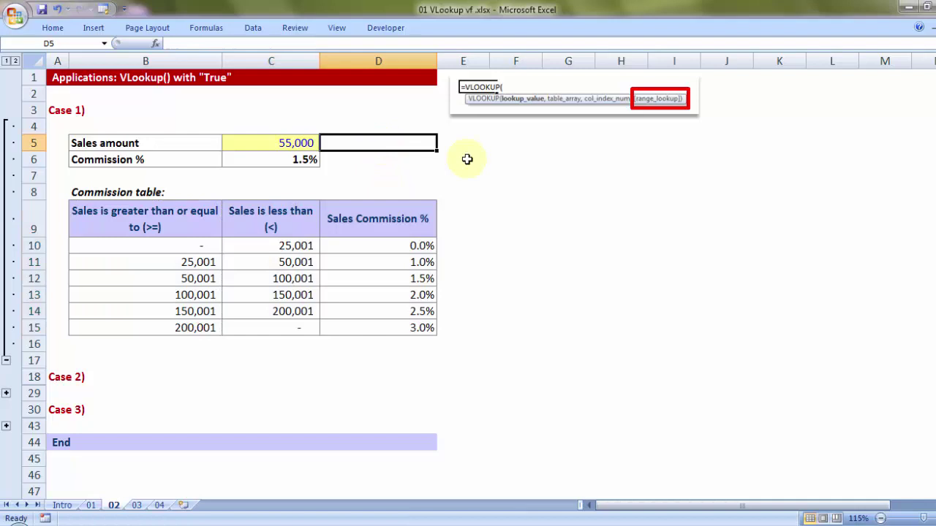
type("Slabs >=")
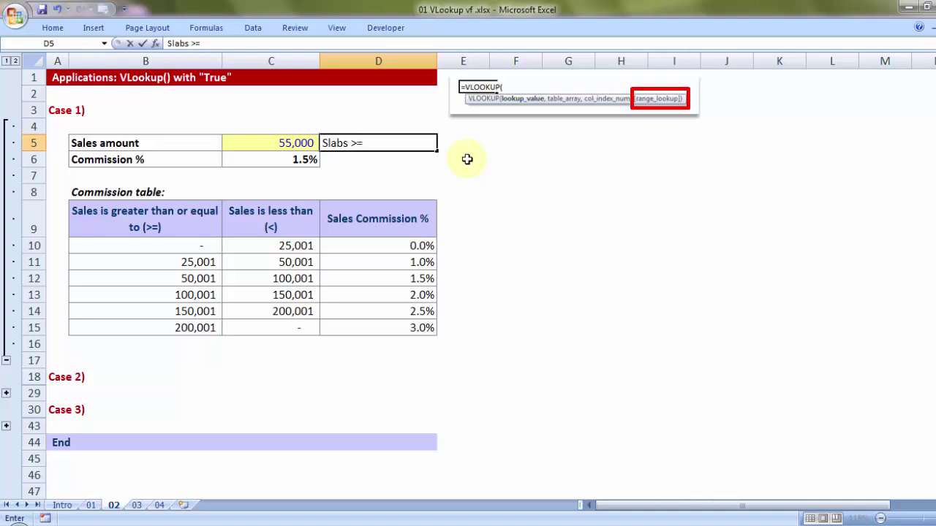
left_click_drag(389, 144, 298, 139)
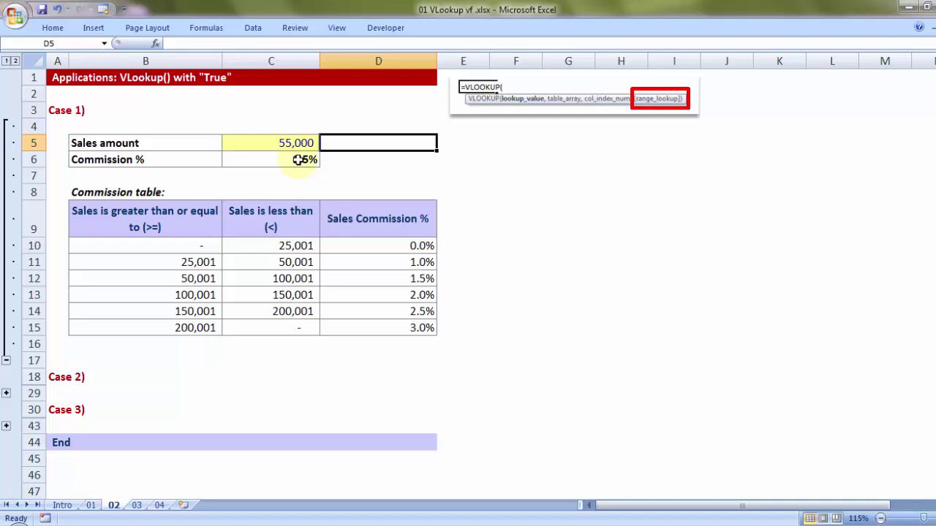
double_click(299, 159)
left_click_drag(372, 159, 414, 159)
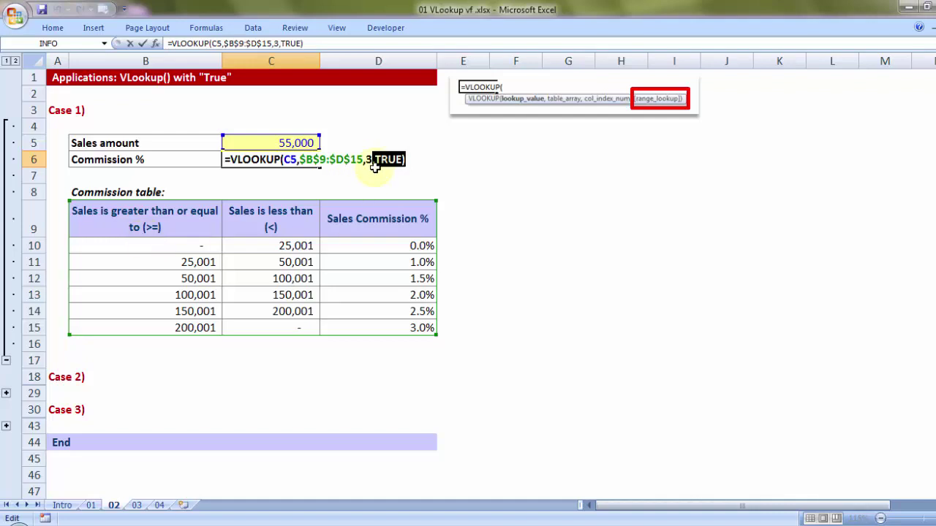
Step: Retype the C6 formula ending as ,true) and commit, keeping 1.5% for 55,000
key("Delete")
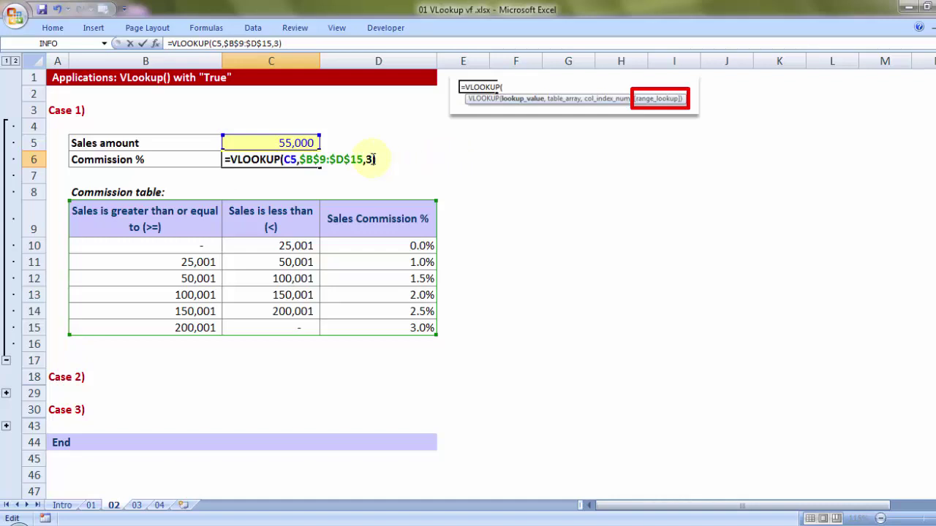
type(",")
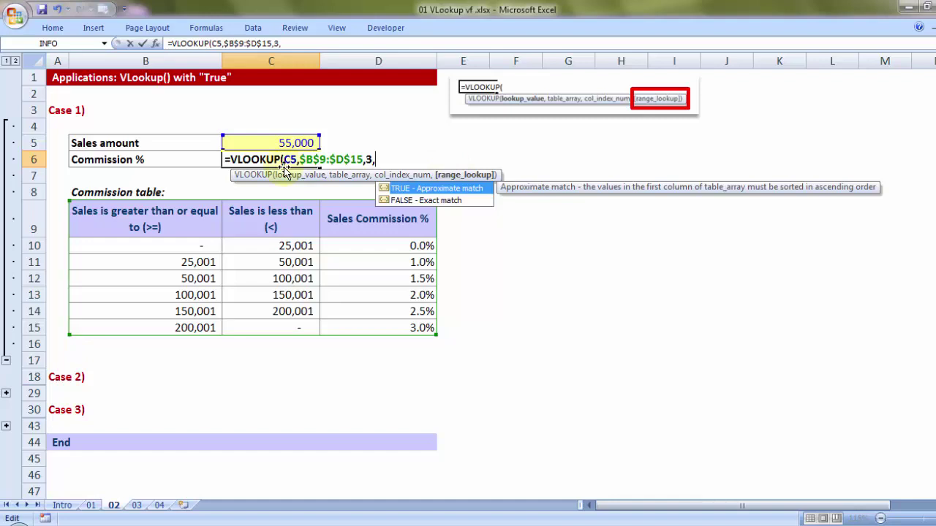
double_click(405, 188)
key("BackSpace")
key("BackSpace")
key("BackSpace")
key("BackSpace")
type("1")
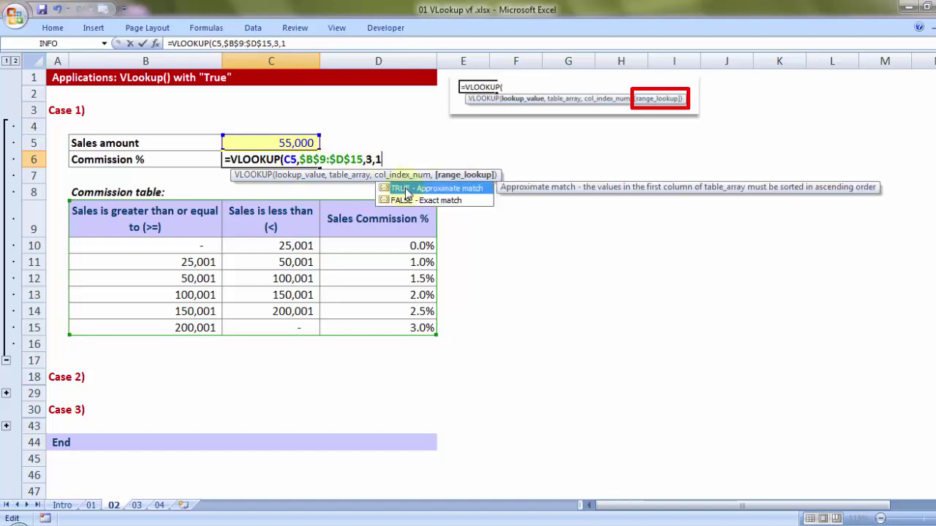
key("BackSpace")
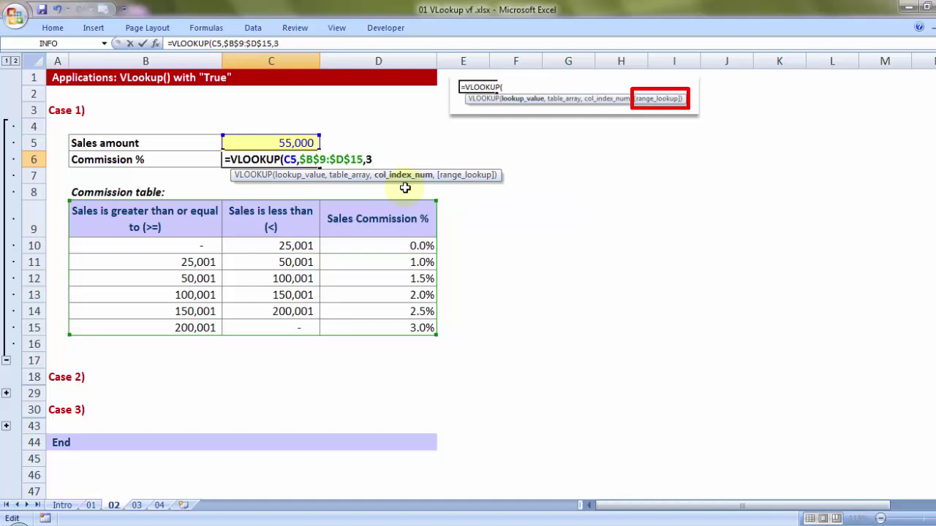
type(",tr")
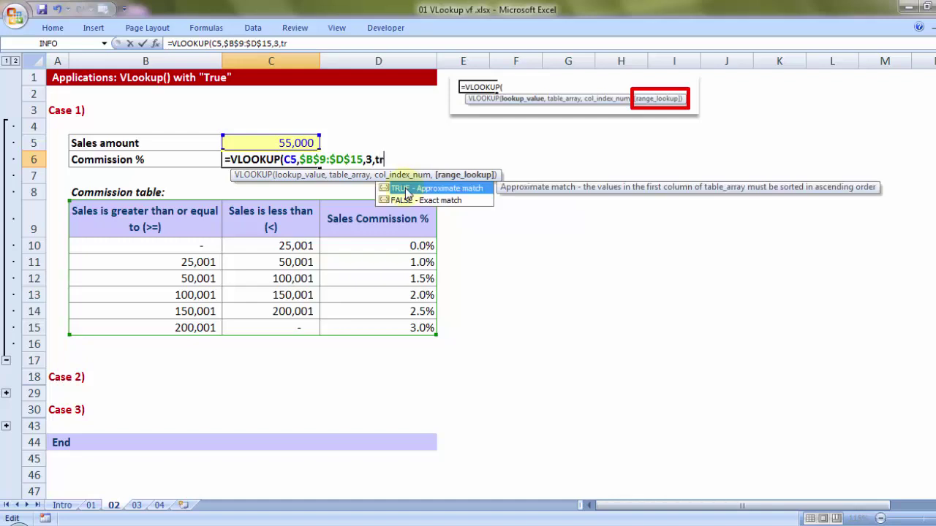
type("ue)")
key("Return")
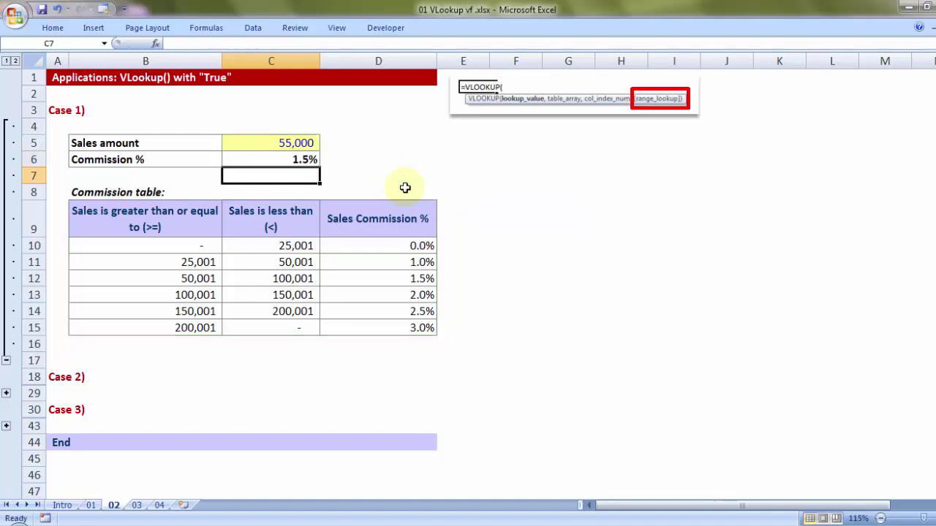
Step: Expand Case 2 and walk through its age thresholds 0, 10, 30 and 50
scroll(340, 279, "down", 1)
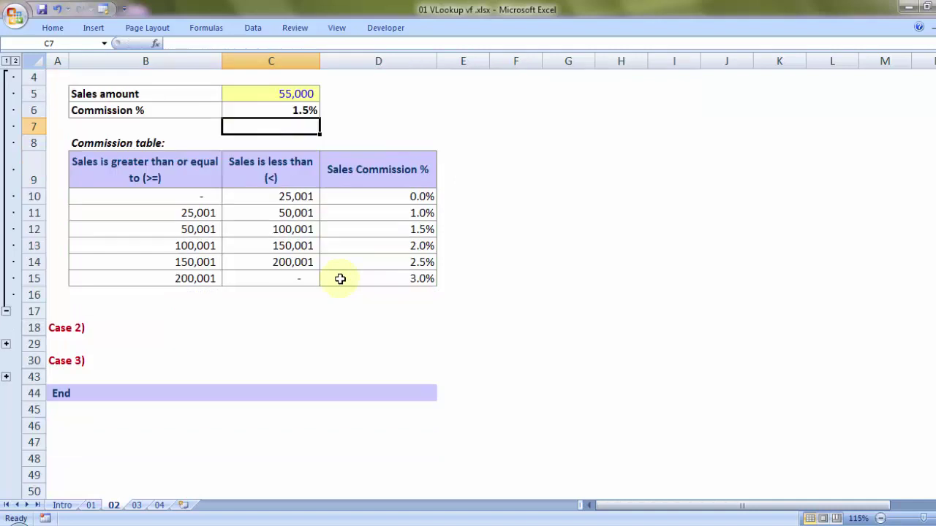
left_click(6, 343)
scroll(198, 313, "down", 3)
scroll(201, 314, "down", 1)
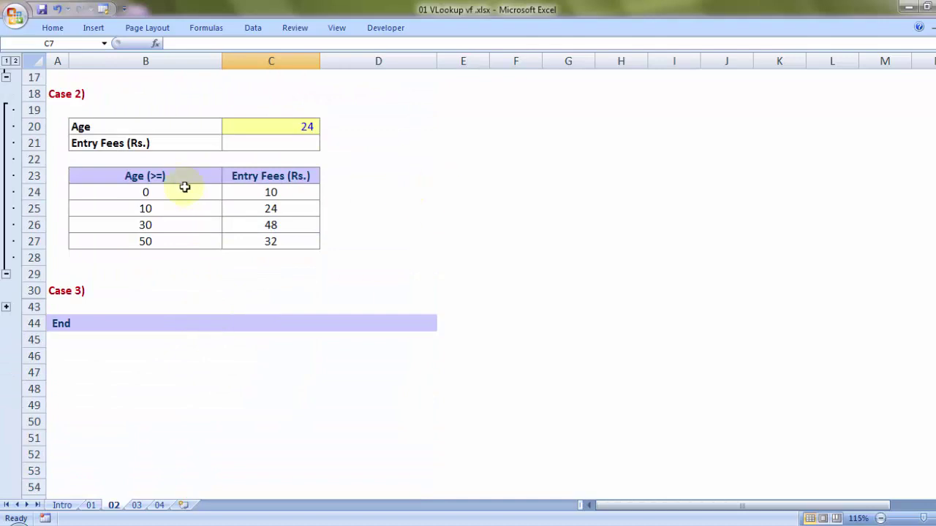
left_click_drag(179, 181, 172, 238)
left_click(150, 195)
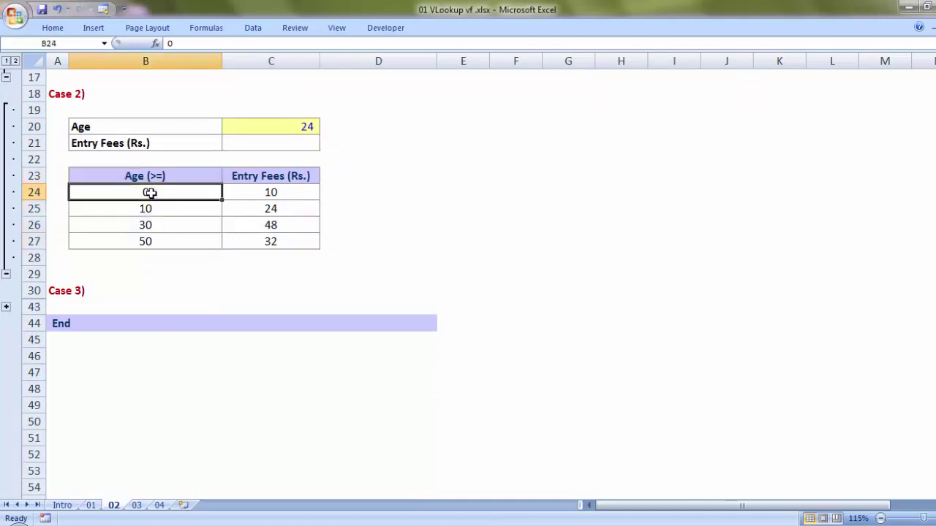
left_click(148, 211)
left_click(150, 224)
left_click(152, 238)
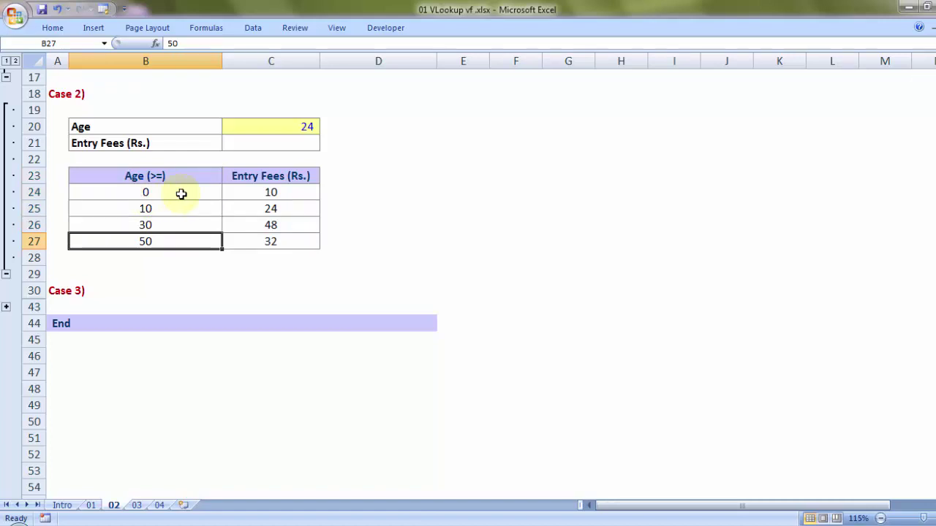
left_click(157, 208)
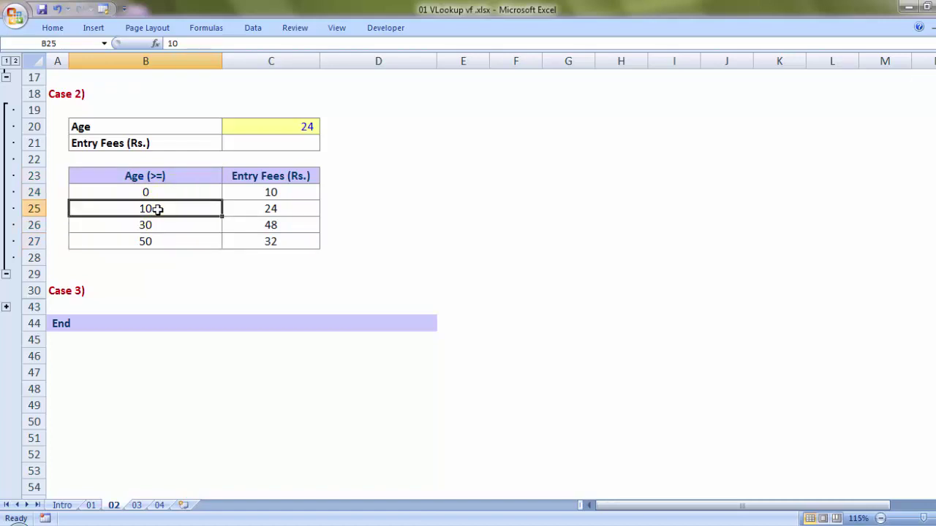
Step: Point out the fees 10 and 24, the age 24, and the empty Entry Fees cell
left_click(261, 194)
key("ctrl+c")
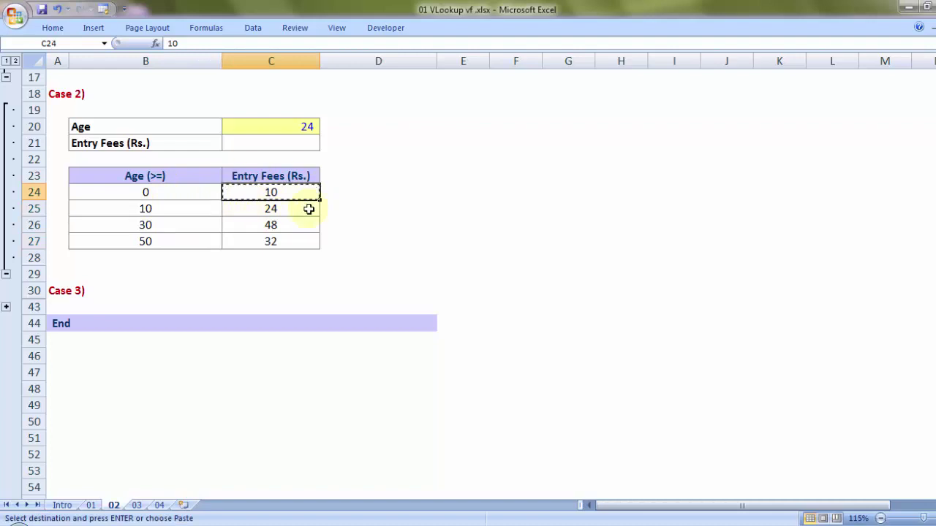
left_click(156, 209)
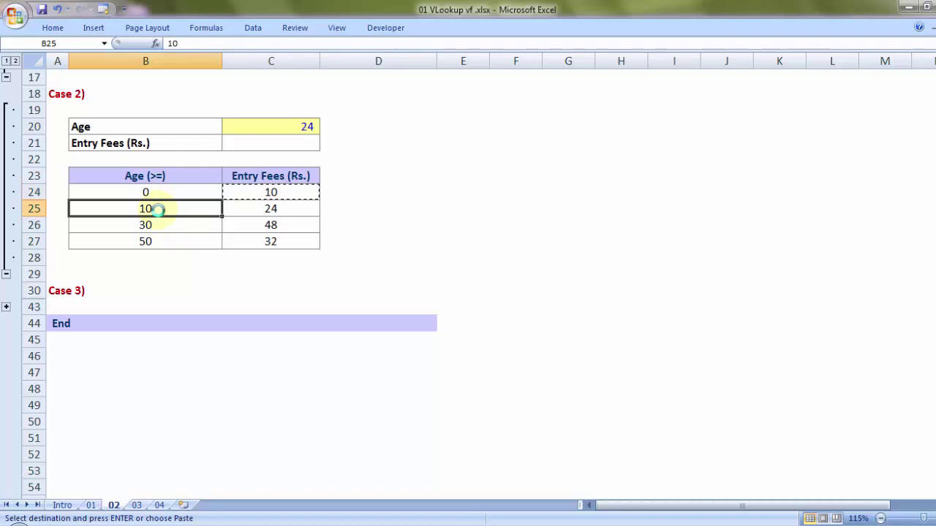
key("ctrl+c")
left_click(297, 208)
key("ctrl+c")
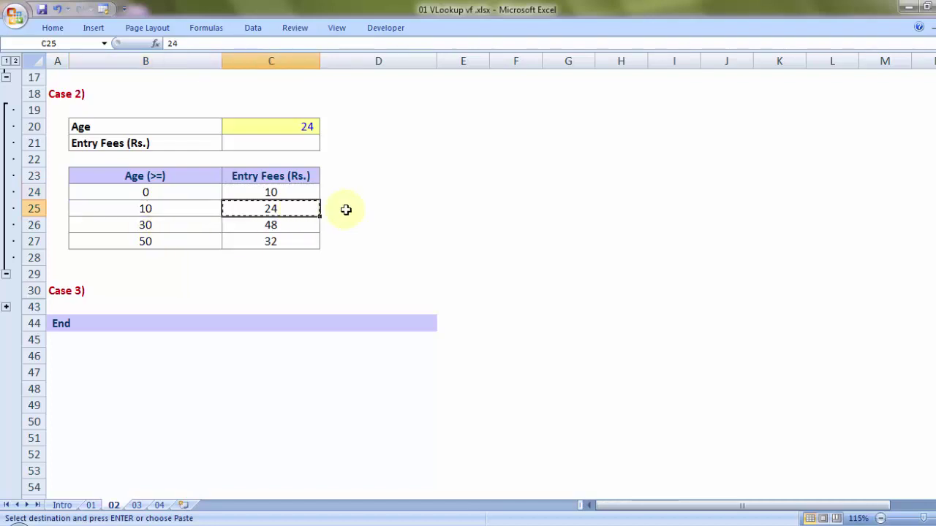
left_click(285, 126)
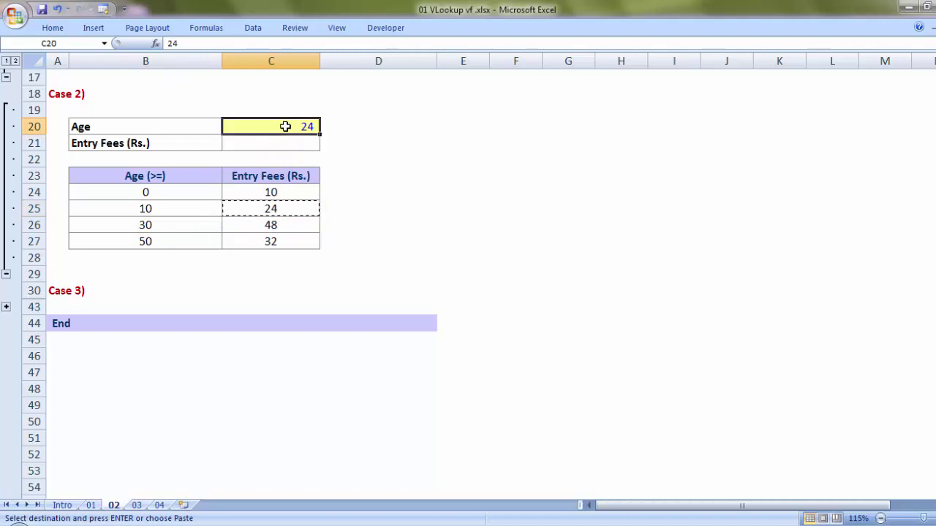
key("ctrl+c")
left_click(252, 142)
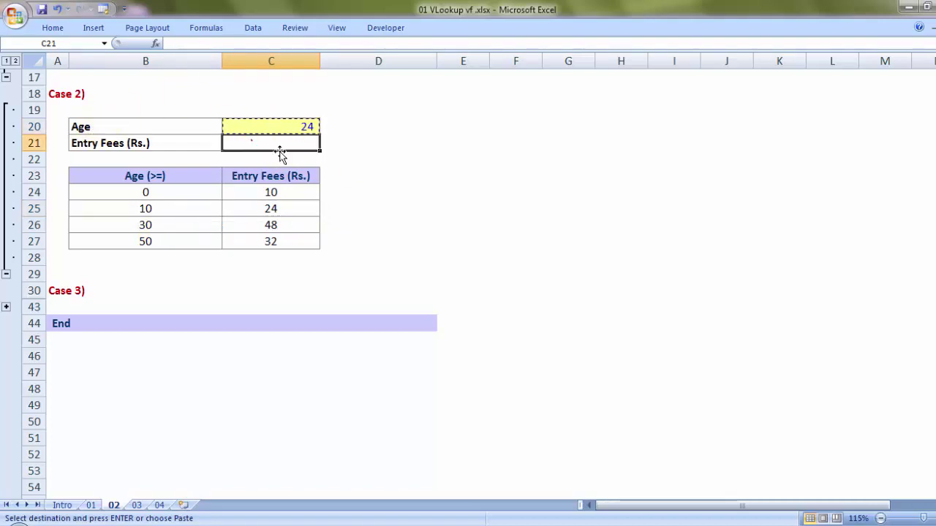
Step: Start a VLOOKUP in C21 with lookup value C20 and absolute range $B$23:$C$27
type("=")
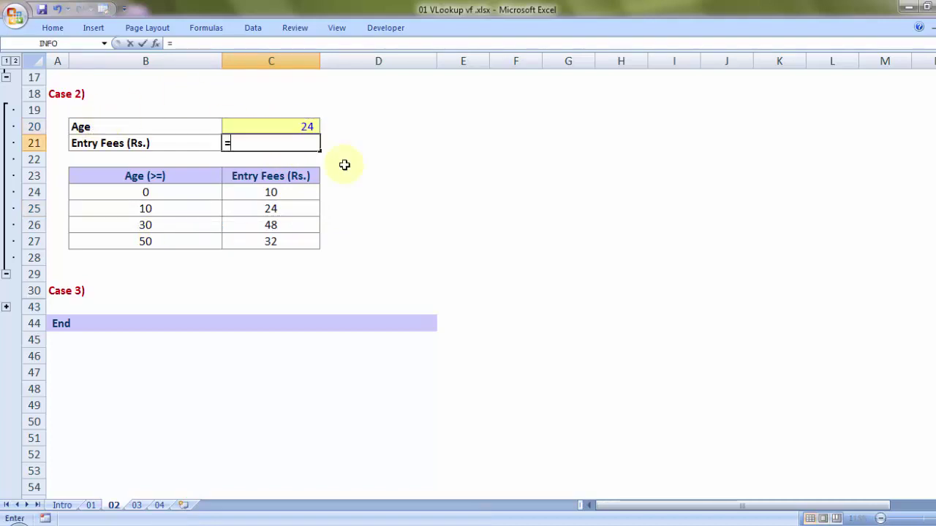
type("vl")
key("Tab")
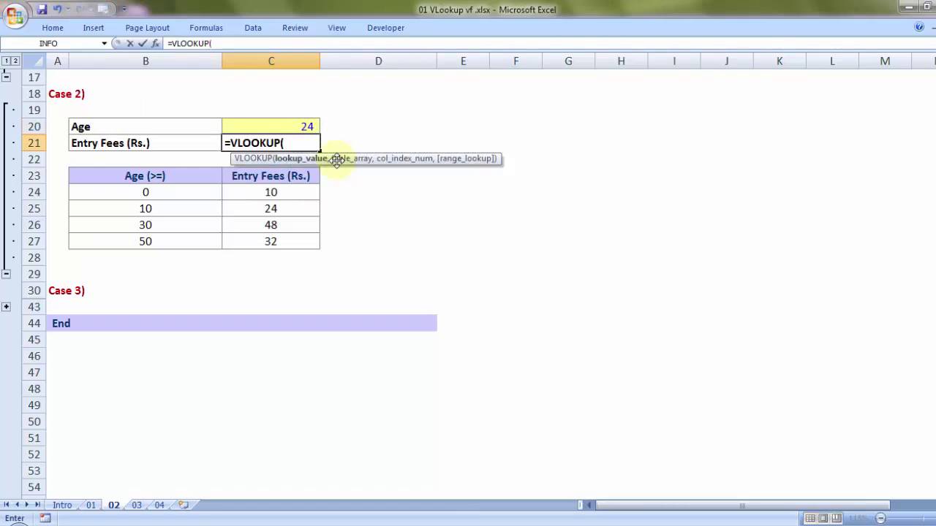
left_click(288, 126)
type(",")
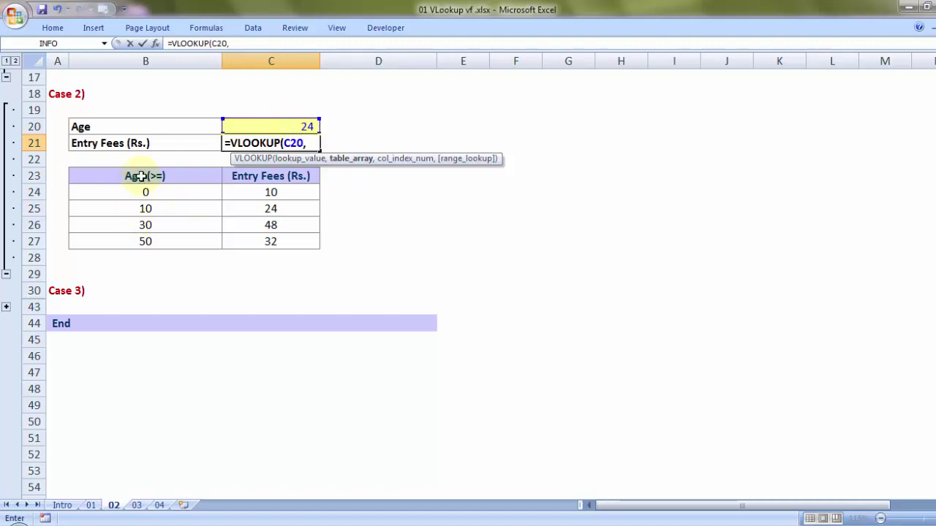
left_click_drag(141, 176, 260, 243)
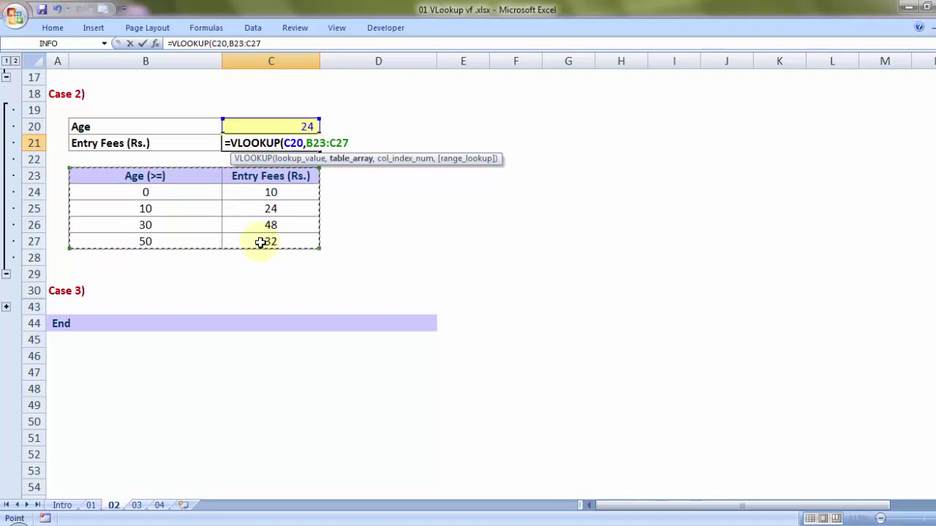
key("F4")
Step: Finish with column 2 and TRUE approximate match, returning an entry fee of 24
type(",")
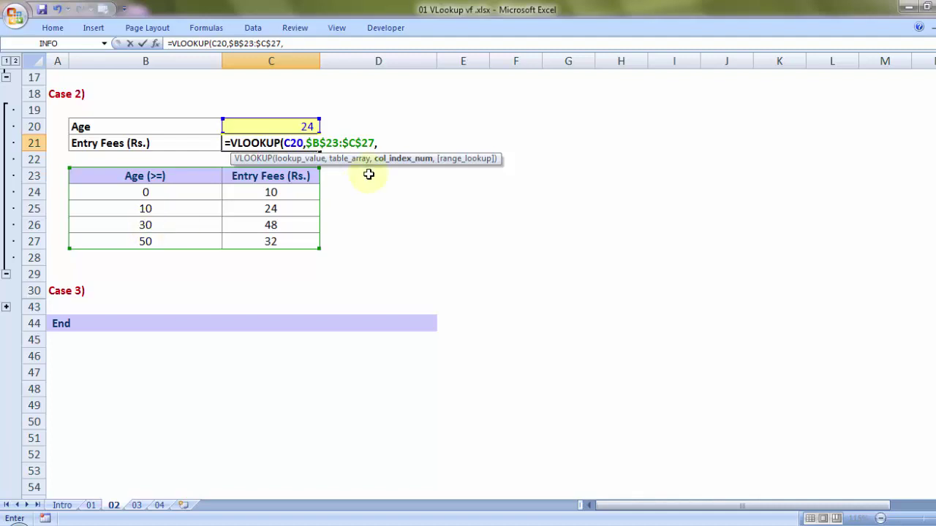
type(",")
key("Down")
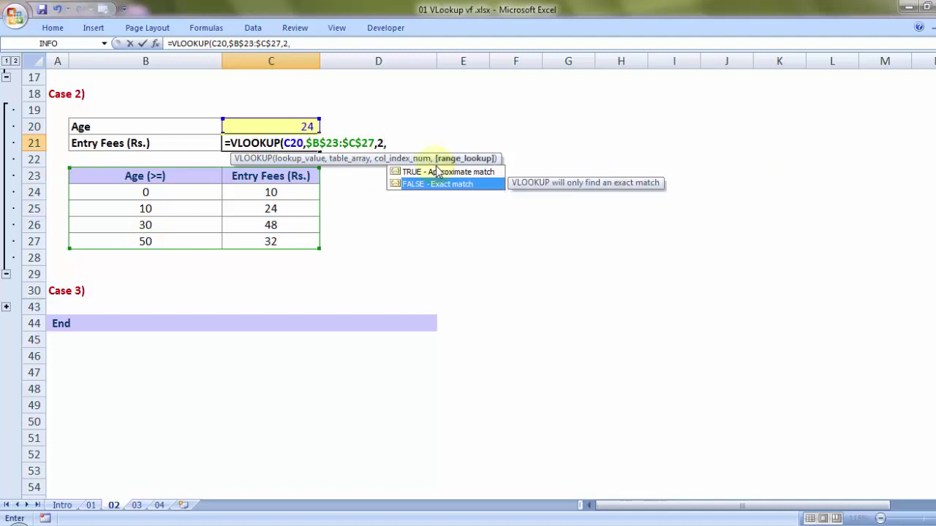
key("Tab")
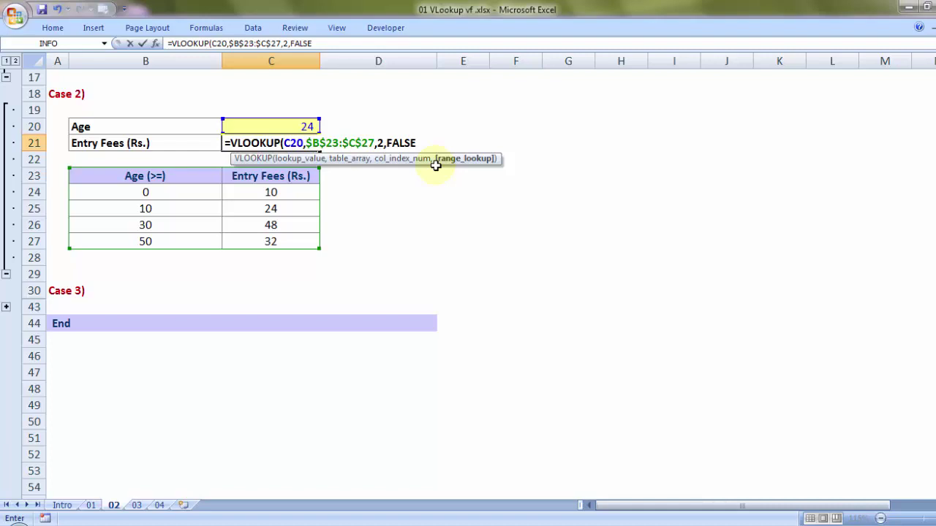
key("BackSpace")
key("BackSpace")
key("BackSpace")
key("BackSpace")
key("BackSpace")
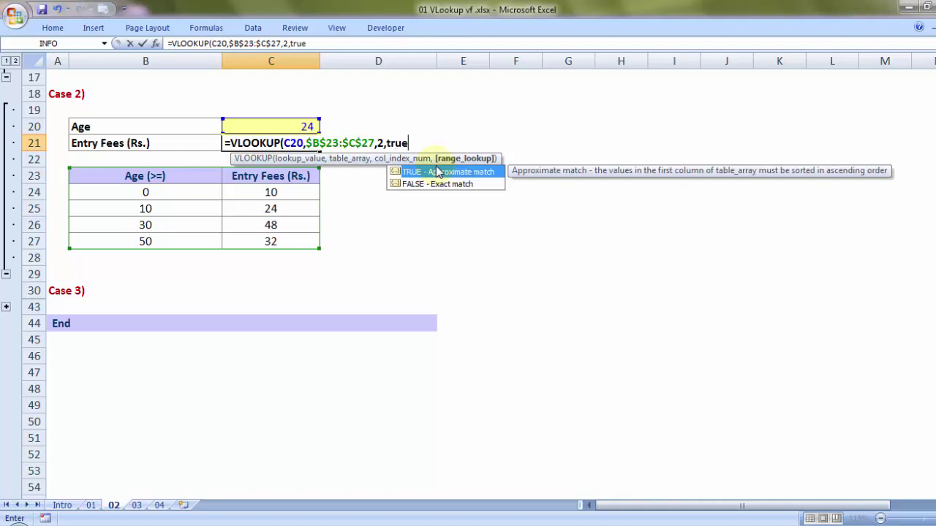
type("true)")
key("Return")
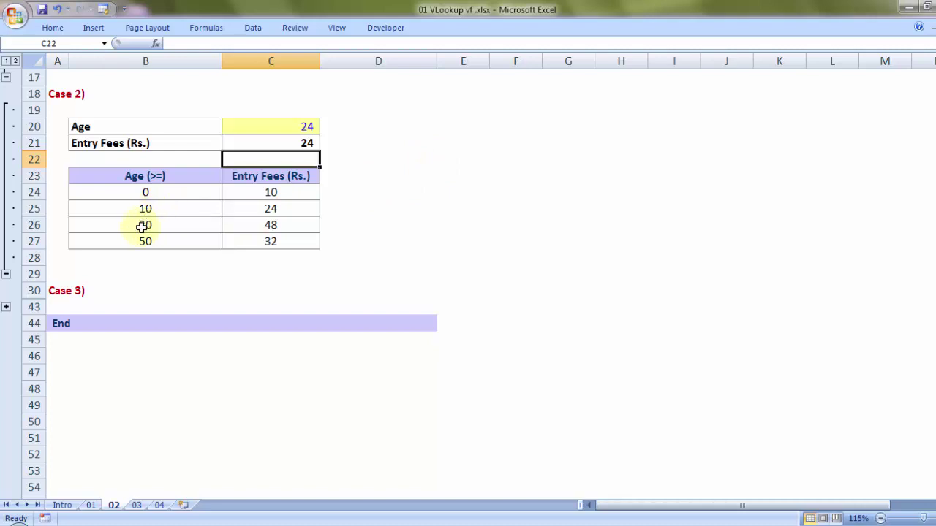
Step: Enter ages 50 and then 49 in C20 to see the fee change from 32 to 48
left_click(292, 130)
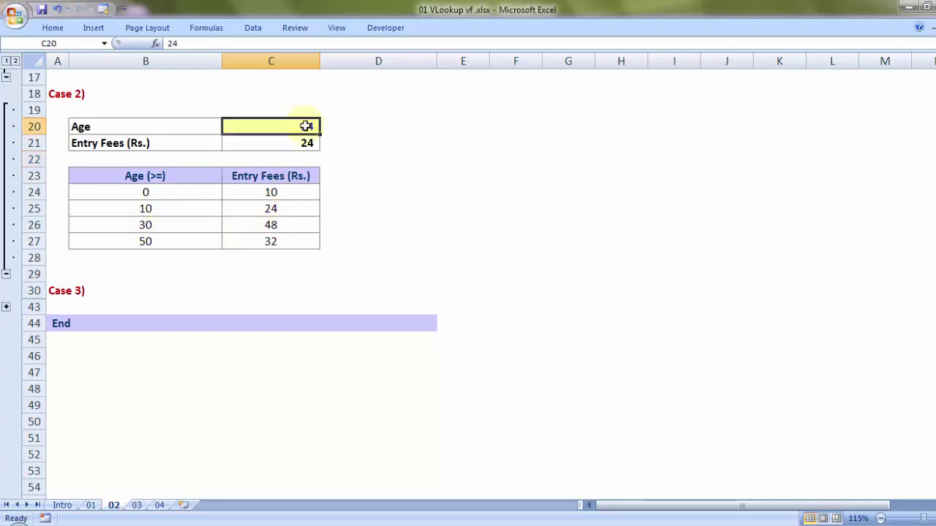
type("50")
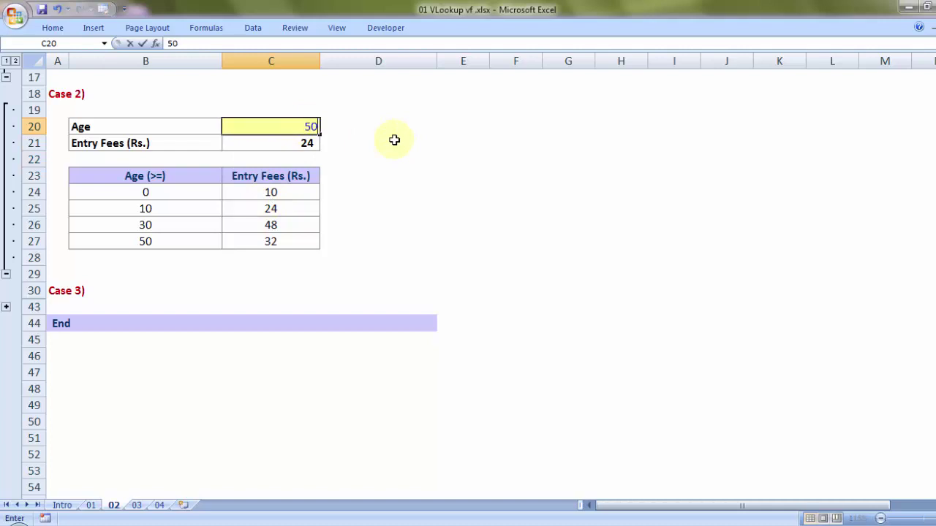
key("Tab")
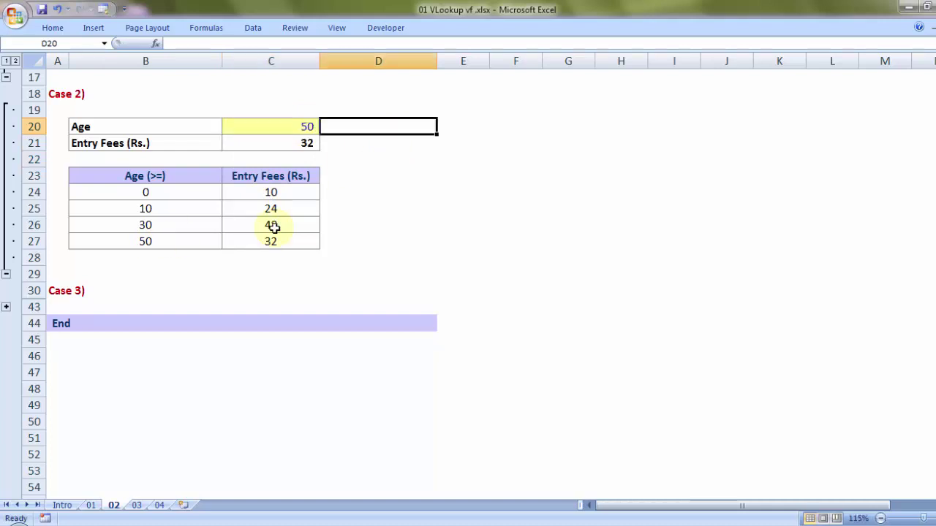
left_click(287, 128)
type("49")
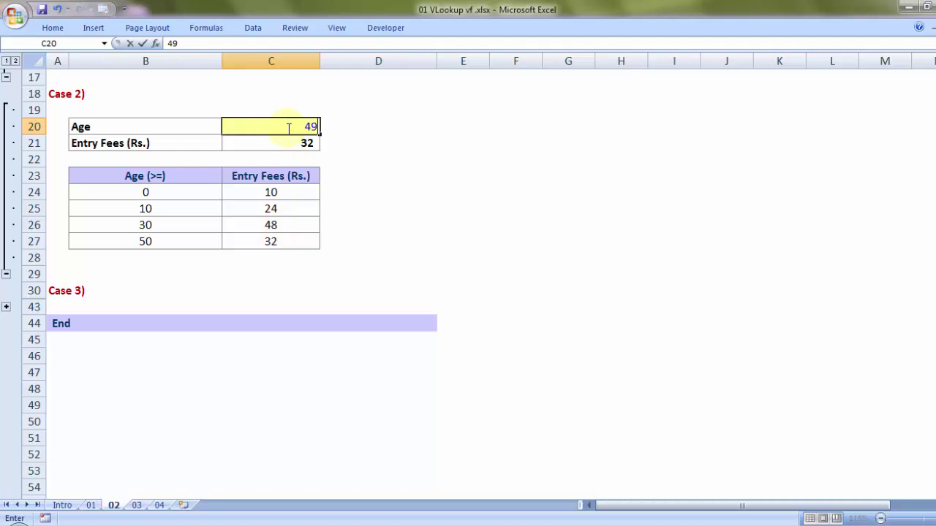
key("Tab")
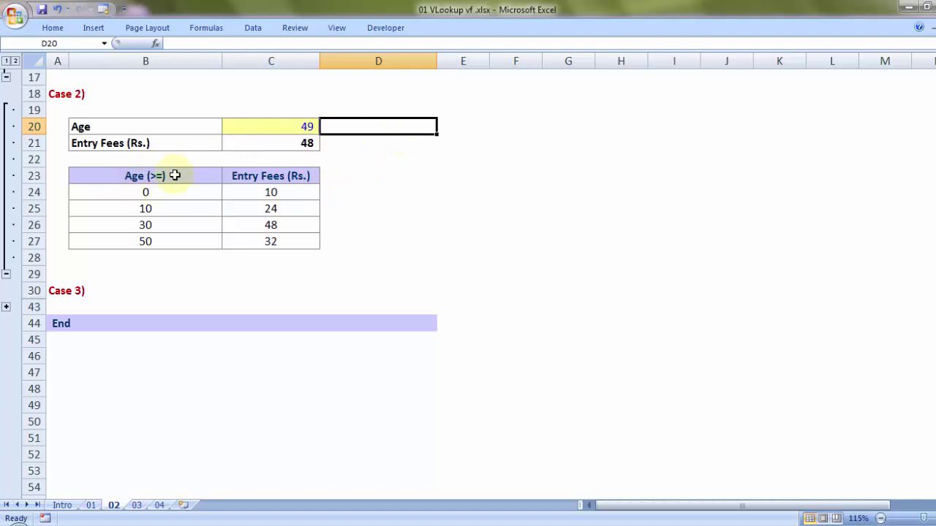
Step: Highlight the age-fee table and its age threshold column, then collapse the Case 2 section
left_click_drag(151, 176, 252, 239)
key("ctrl+c")
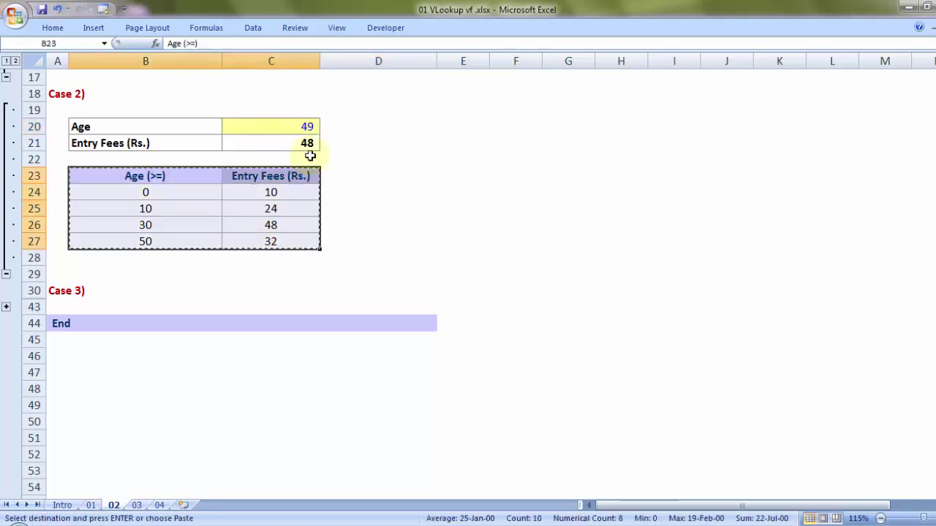
left_click_drag(172, 176, 171, 234)
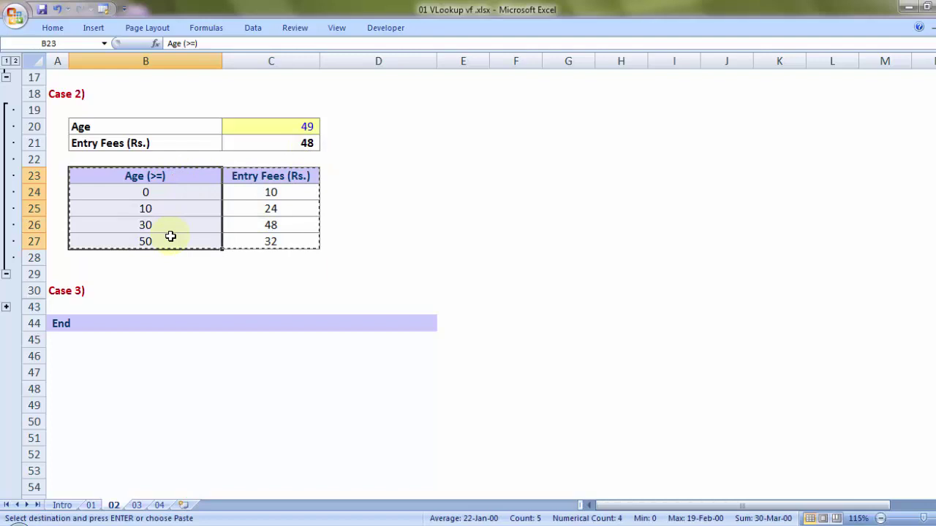
key("ctrl+c")
left_click(5, 273)
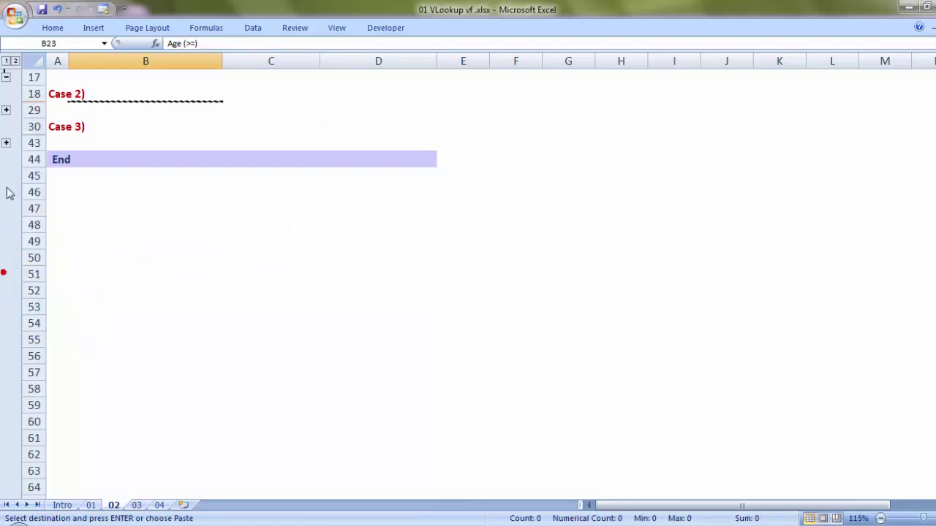
left_click(6, 142)
key("Escape")
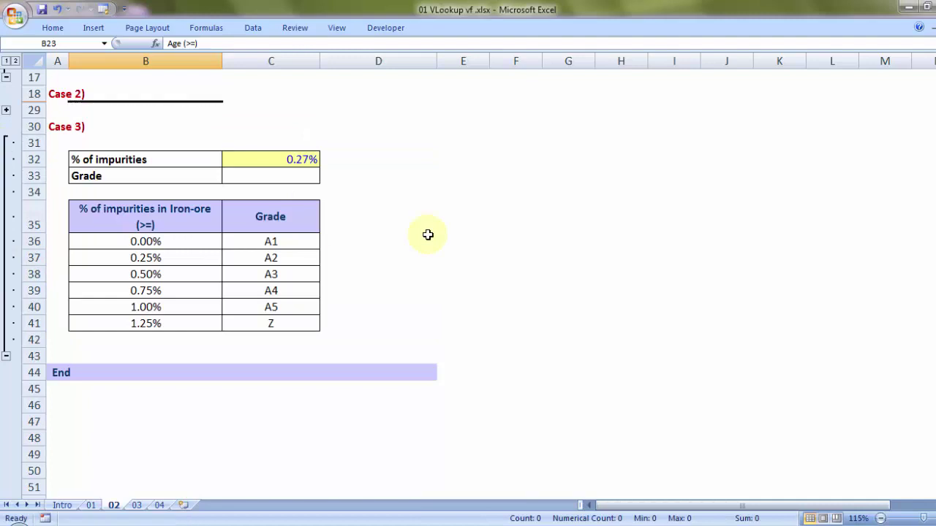
left_click(310, 144)
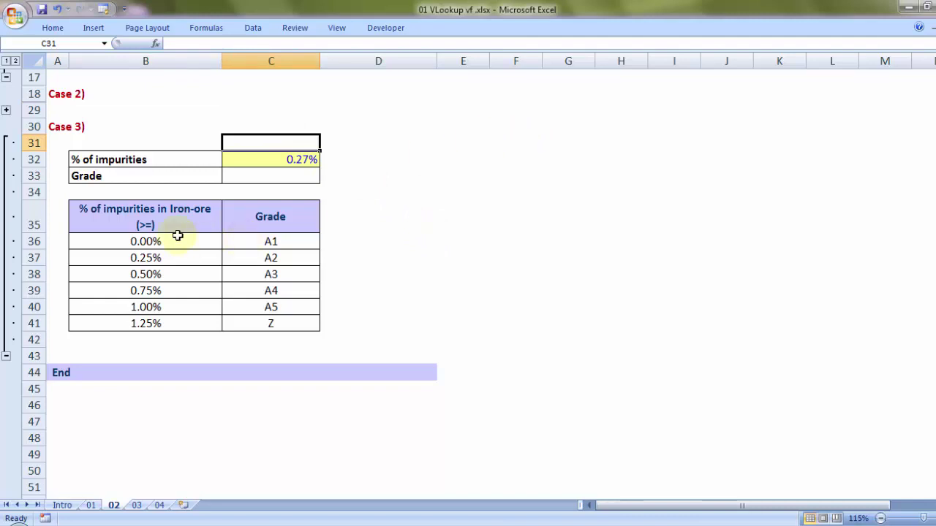
double_click(79, 209)
left_click_drag(79, 209, 213, 208)
left_click(149, 226)
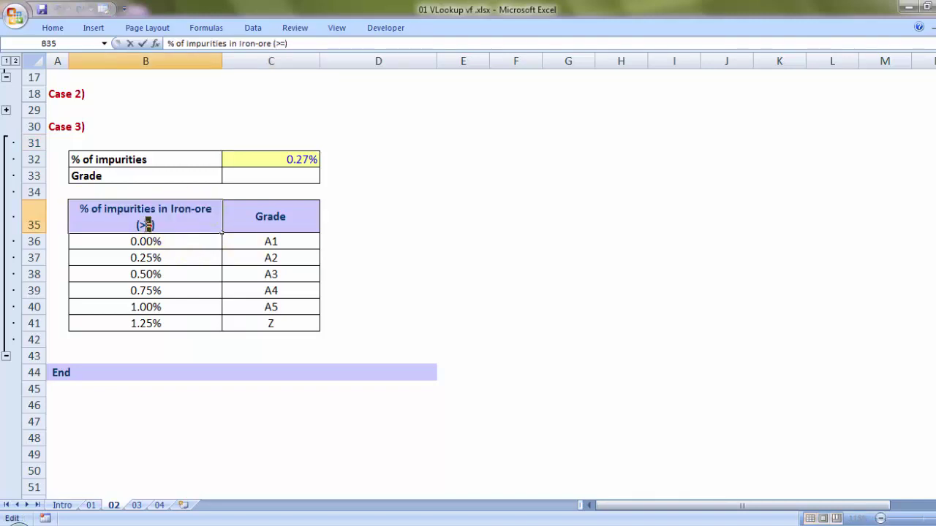
left_click(138, 242)
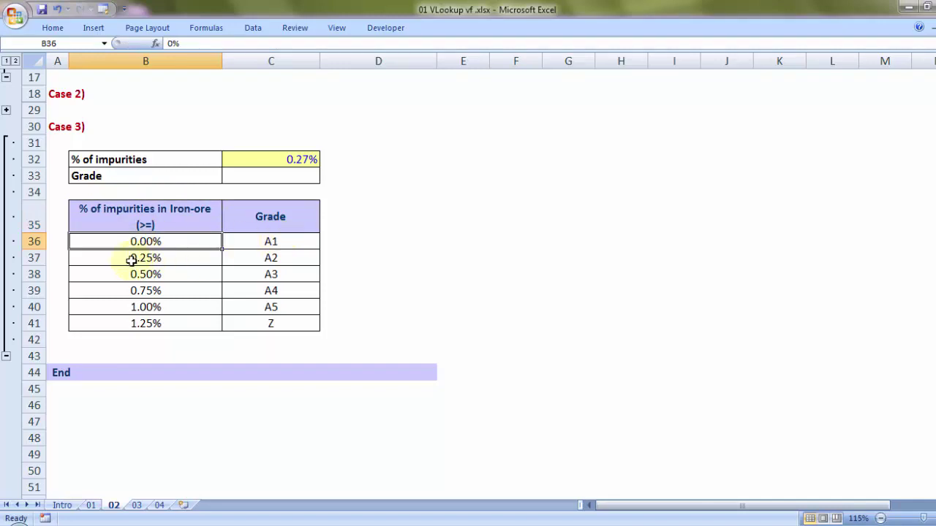
left_click(265, 259)
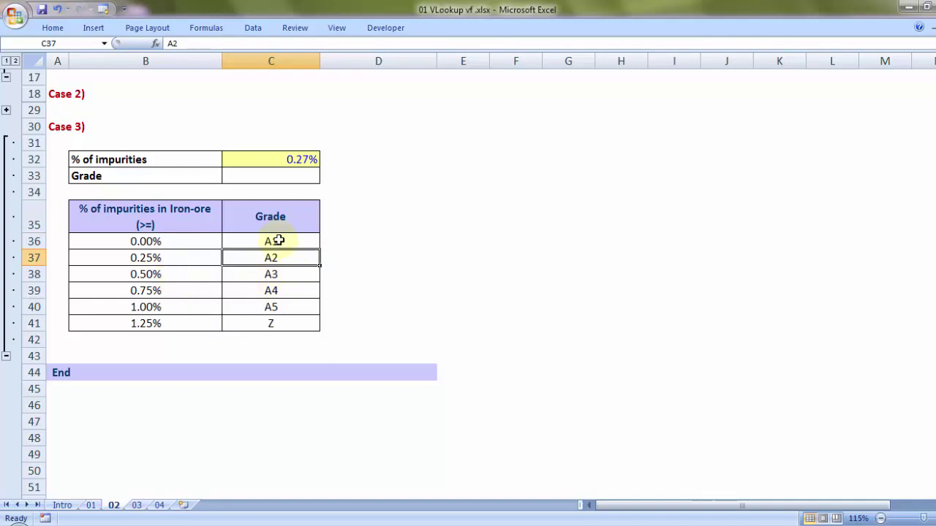
left_click_drag(278, 239, 289, 319)
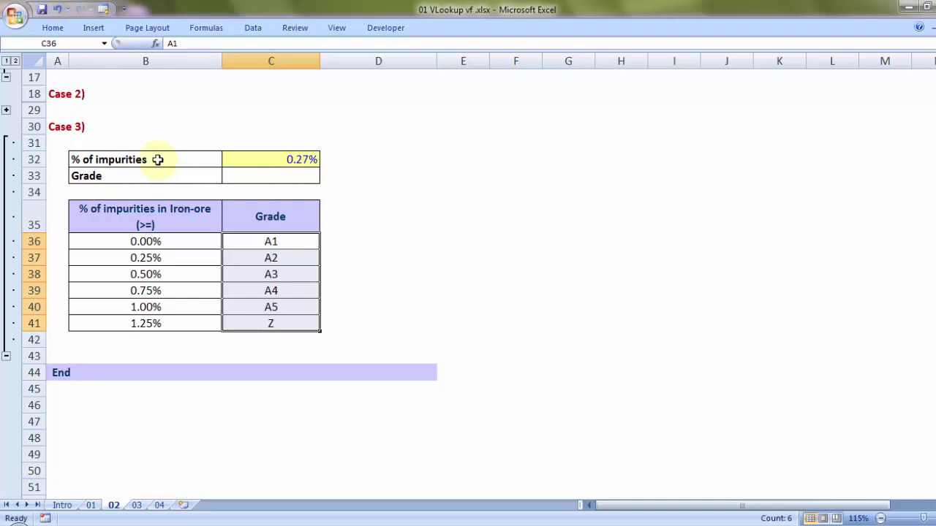
left_click(307, 159)
key("ctrl+c")
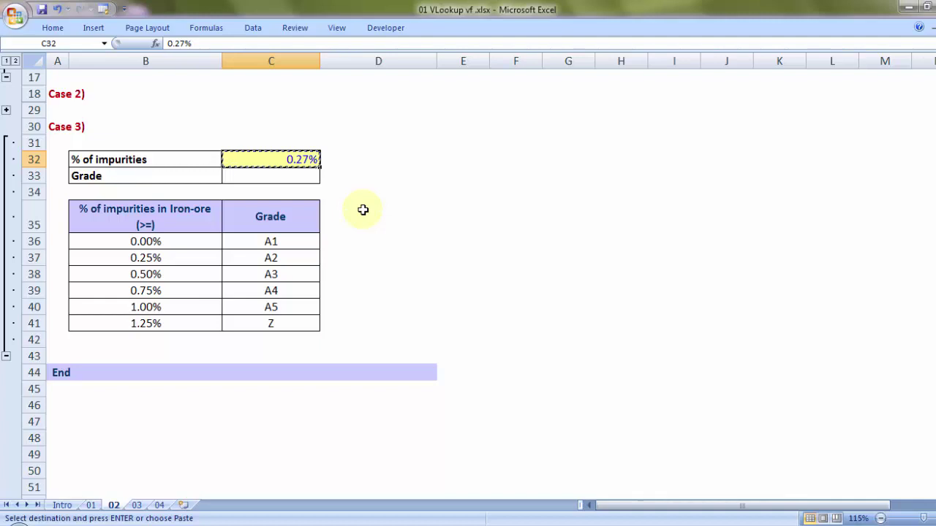
left_click(161, 241)
mouse_move(156, 244)
left_mouse_down()
mouse_move(168, 268)
mouse_move(167, 258)
left_mouse_up()
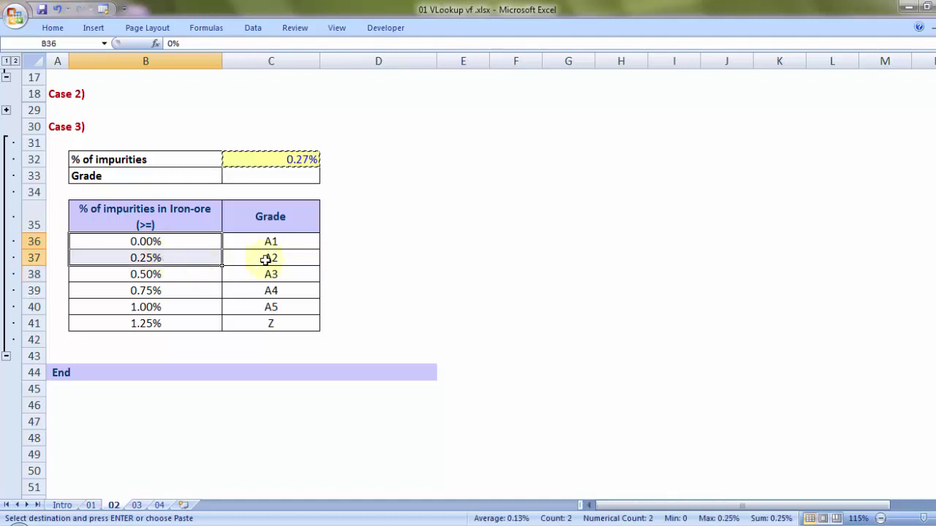
left_click_drag(268, 259, 198, 255)
key("ctrl+c")
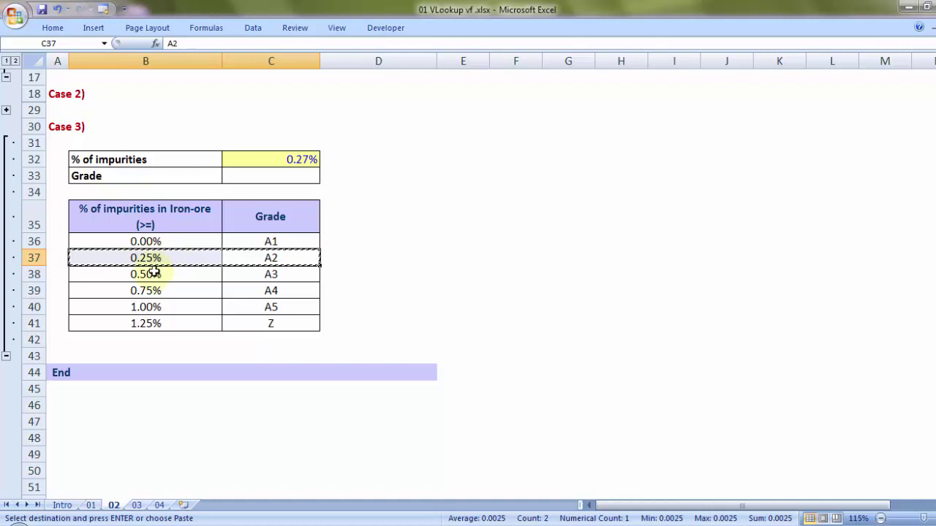
Step: Enter =VLOOKUP(C32,$B$35:$C$41,2,TRUE) in C33 so 0.27% impurities returns grade A2
key("Escape")
left_click(268, 173)
type("=vl")
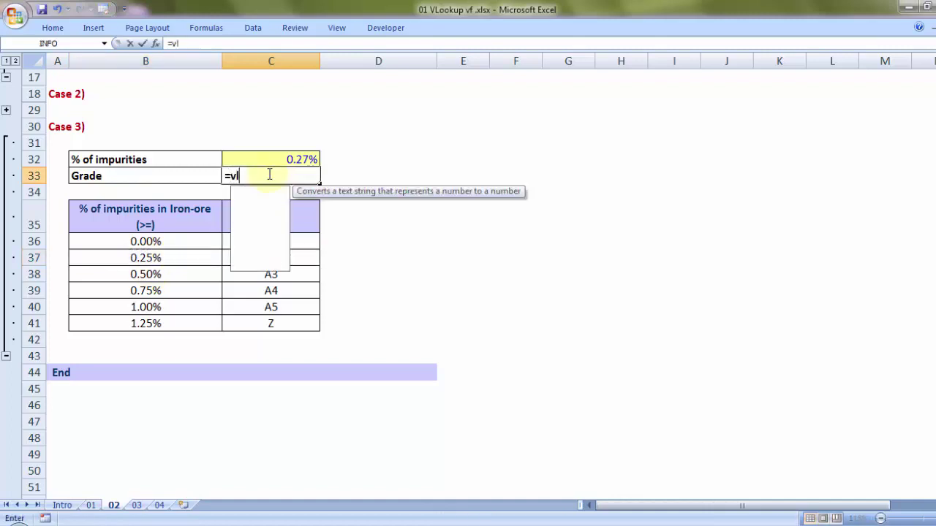
key("Tab")
left_click(293, 156)
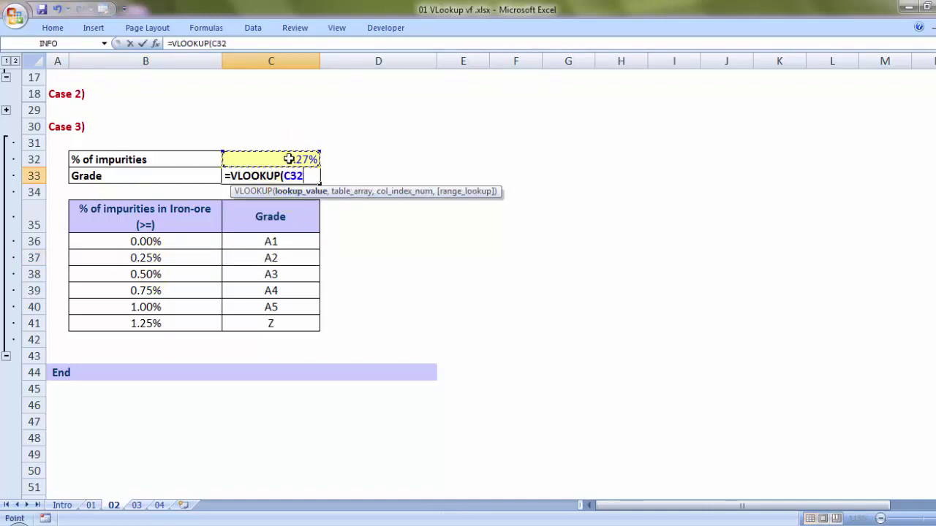
type(",")
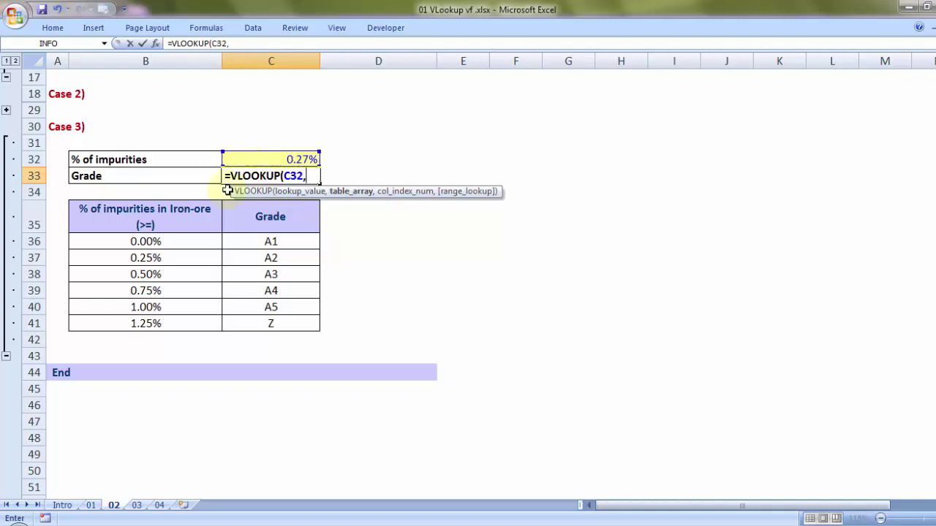
left_click_drag(155, 220, 251, 320)
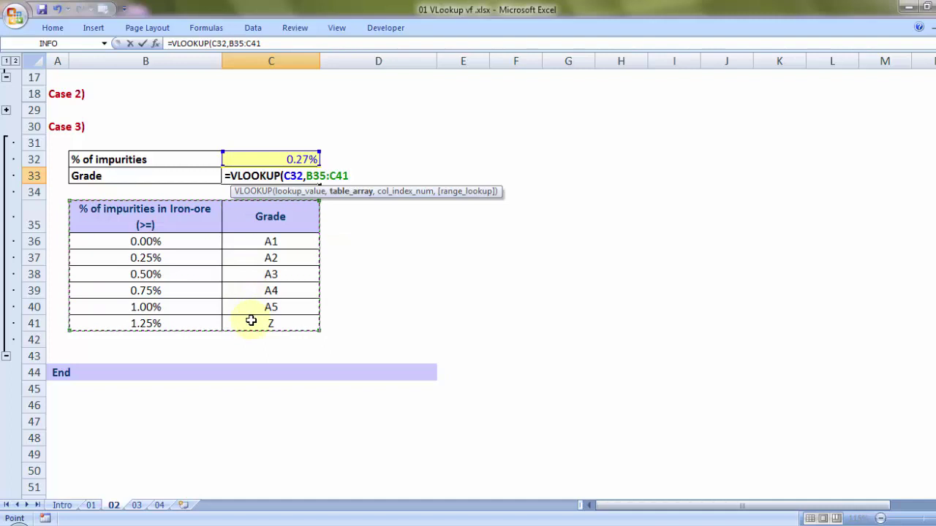
key("F4")
type(",")
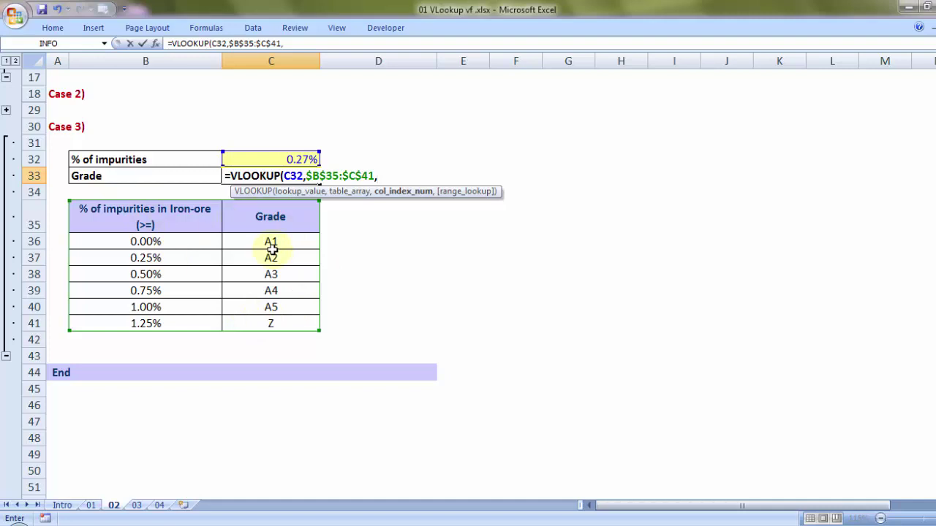
type("2,")
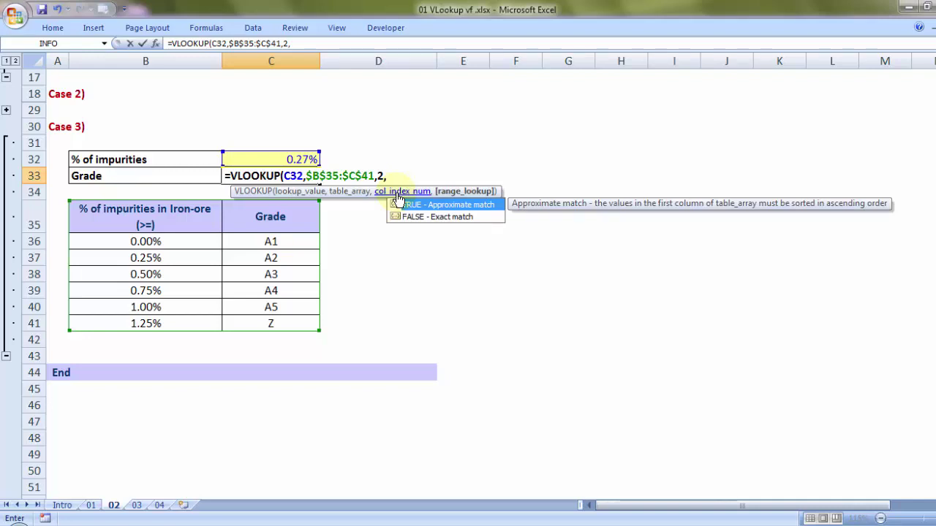
type("true")
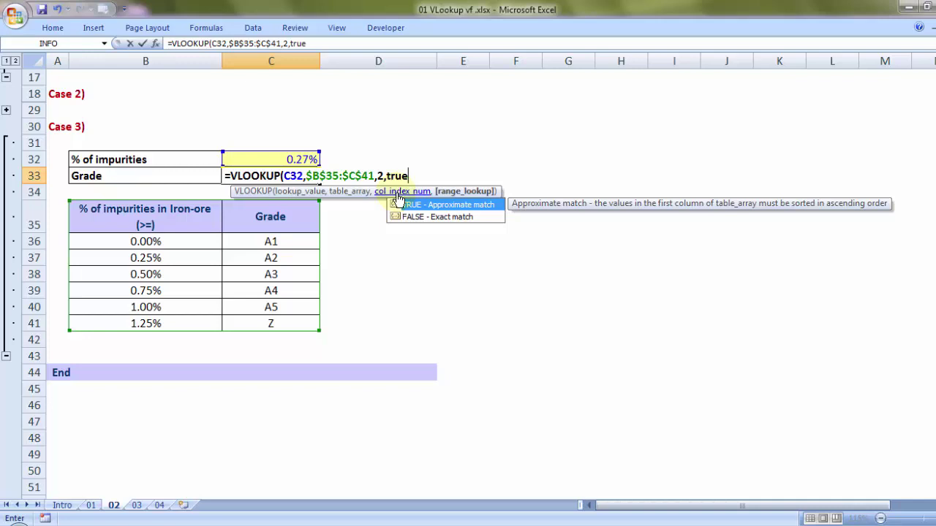
type(")")
key("Return")
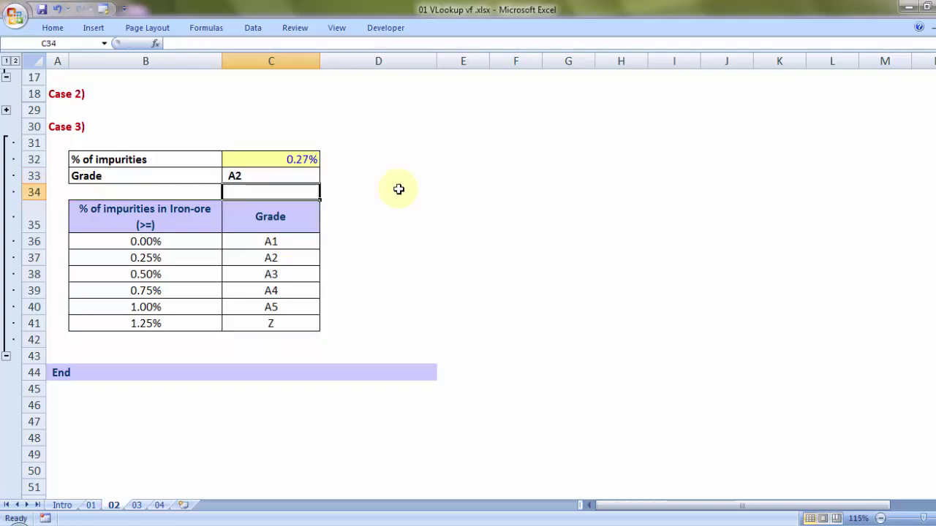
left_click(255, 176)
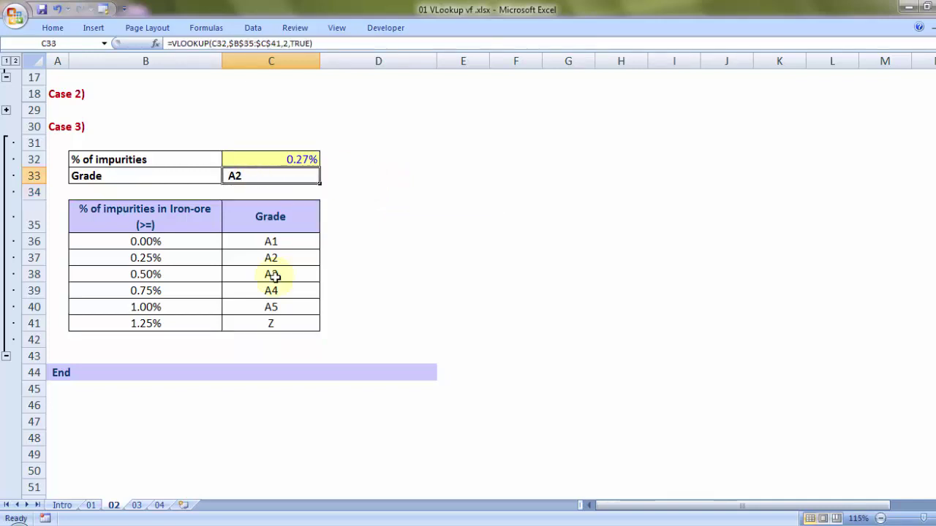
Step: Change the impurity to 0.99% and highlight the matching 0.75% / A4 slab row
left_click(281, 159)
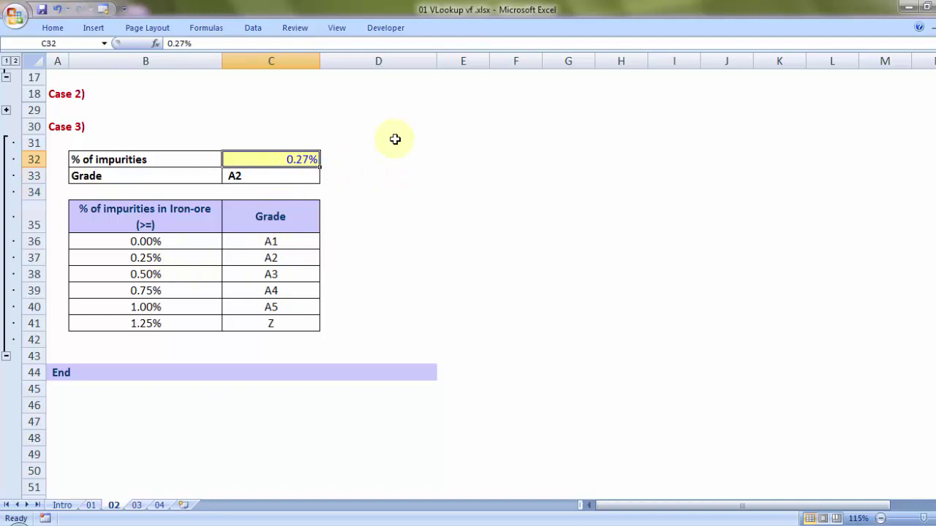
type(".99")
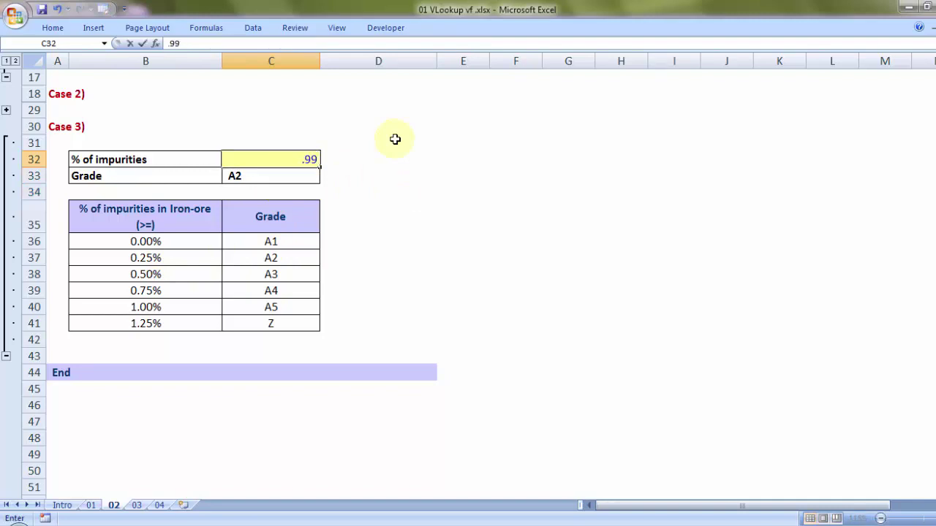
type("%")
key("Tab")
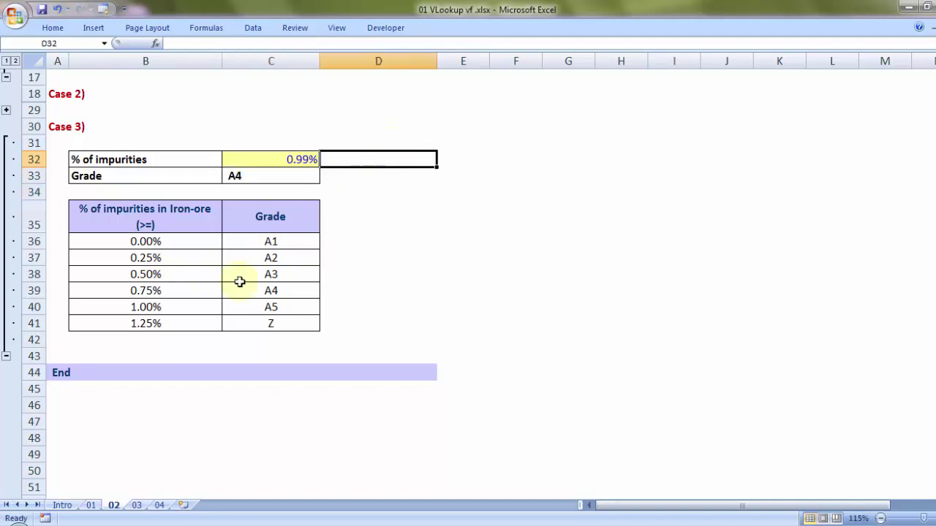
left_click_drag(128, 291, 241, 290)
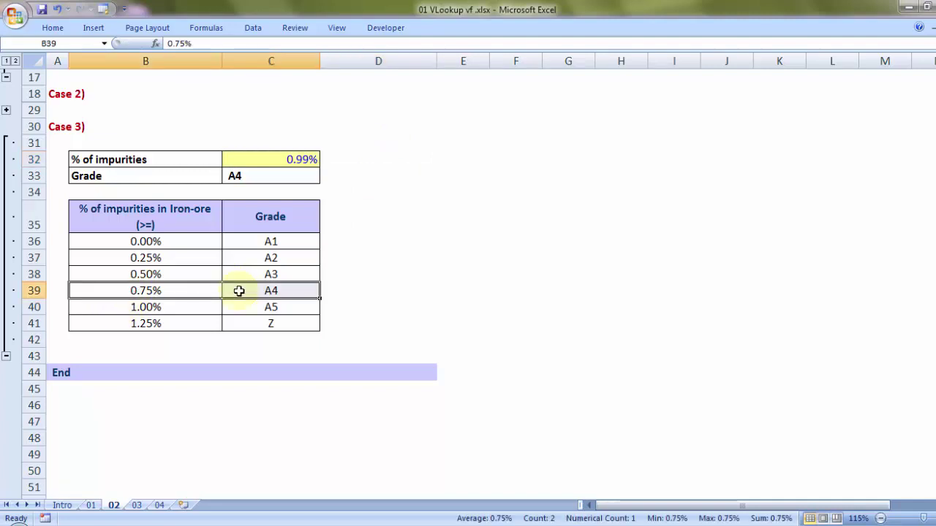
key("ctrl+c")
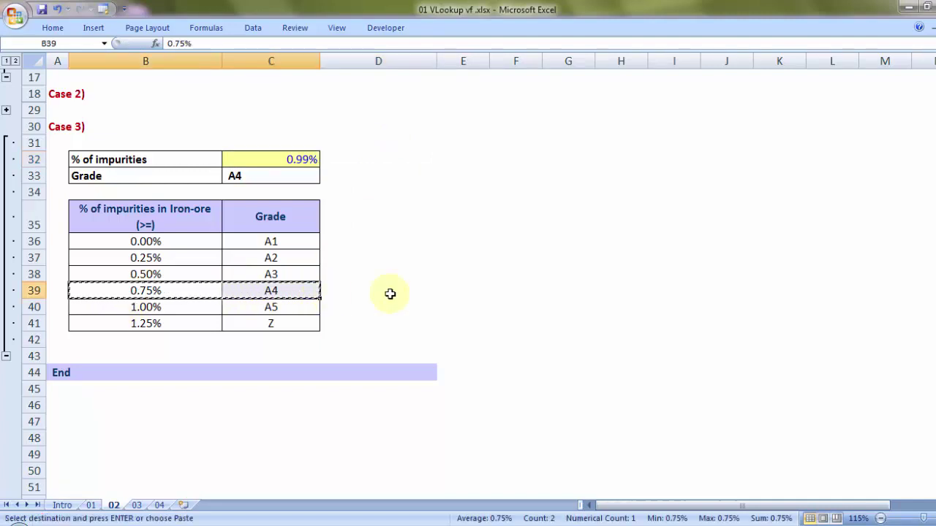
Step: Type SLABS, >= and Ascending Order into cells H6, H7 and H8 of the summary box
scroll(435, 284, "up", 5)
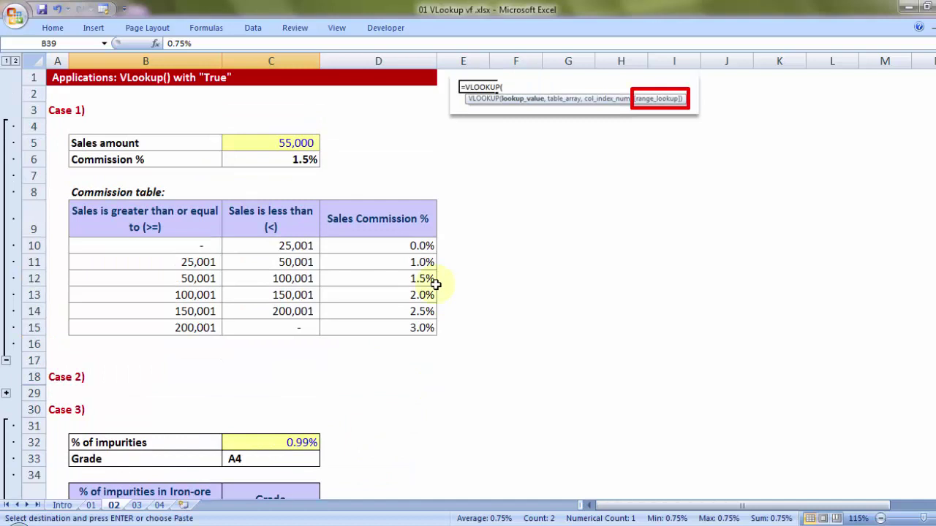
left_click(622, 160)
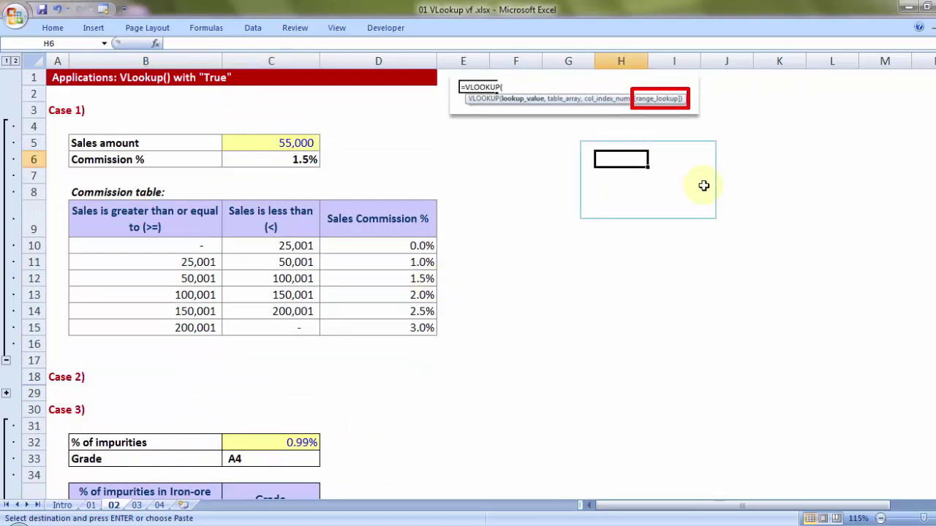
type("SLABS")
key("Return")
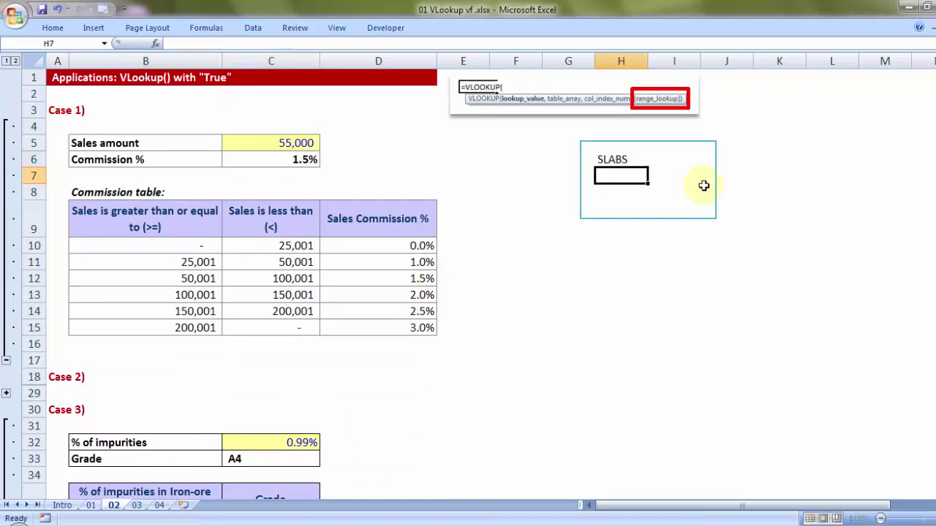
type(">=")
key("Return")
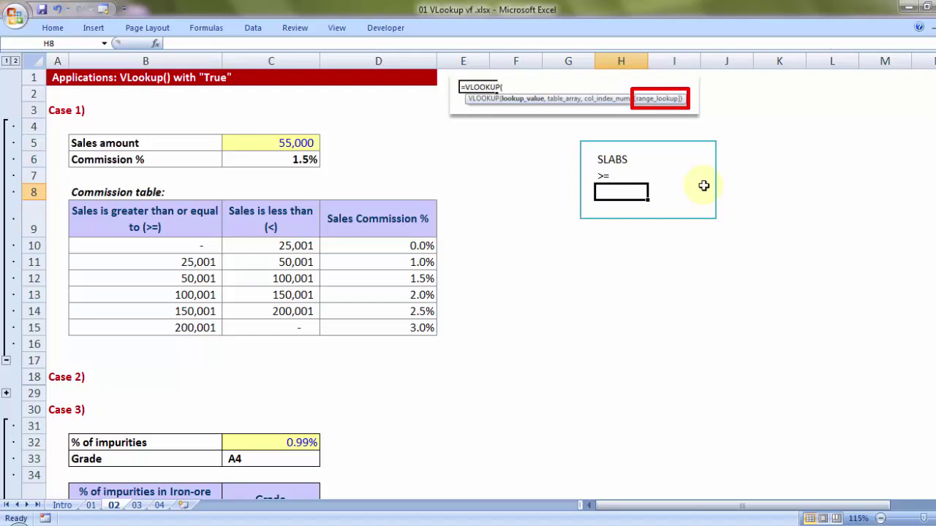
type("Ascedn")
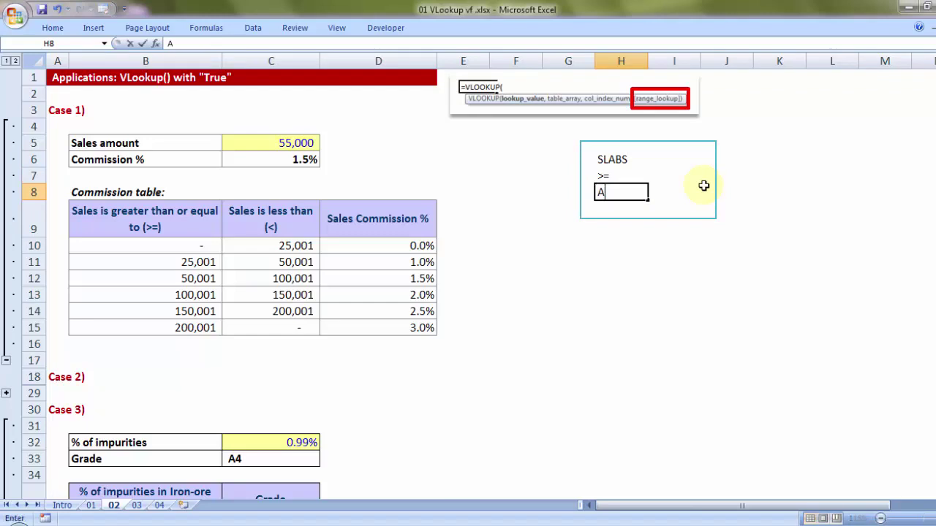
key("BackSpace")
key("BackSpace")
type("nding Orede")
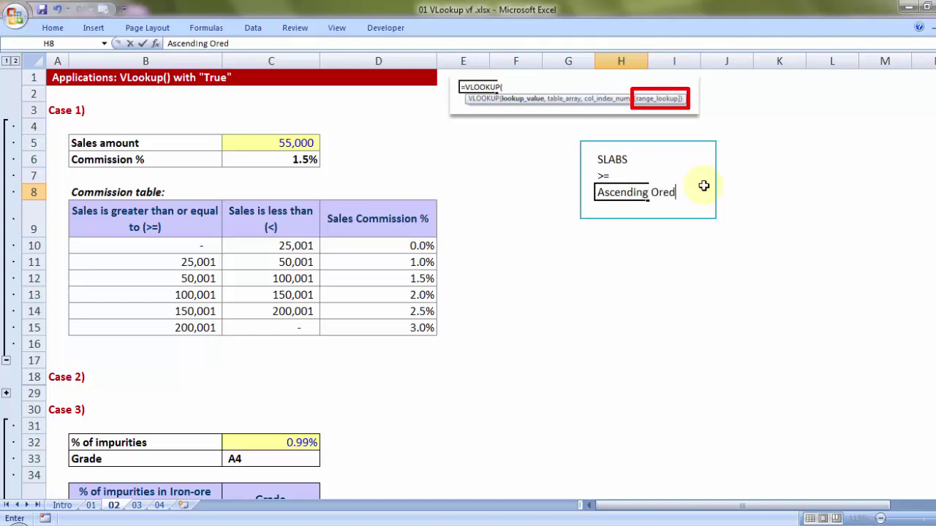
key("BackSpace")
key("BackSpace")
key("BackSpace")
type("der")
key("Tab")
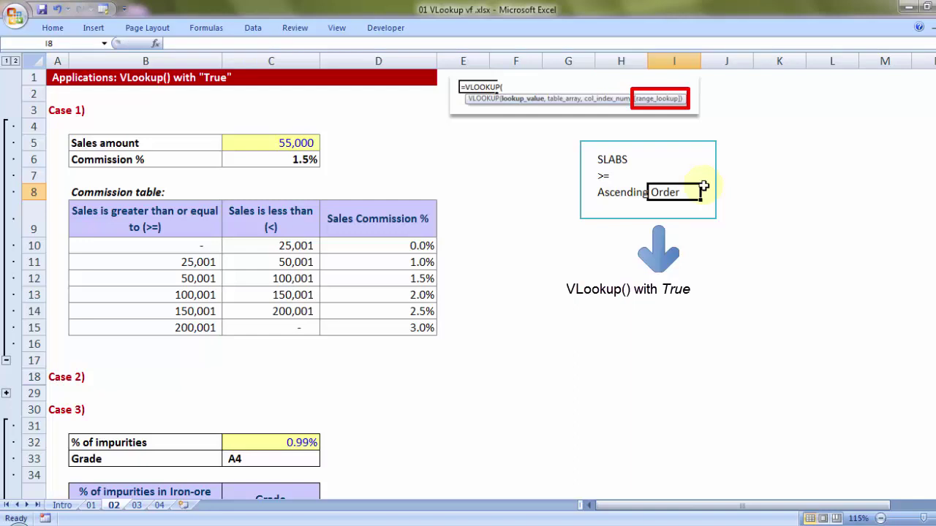